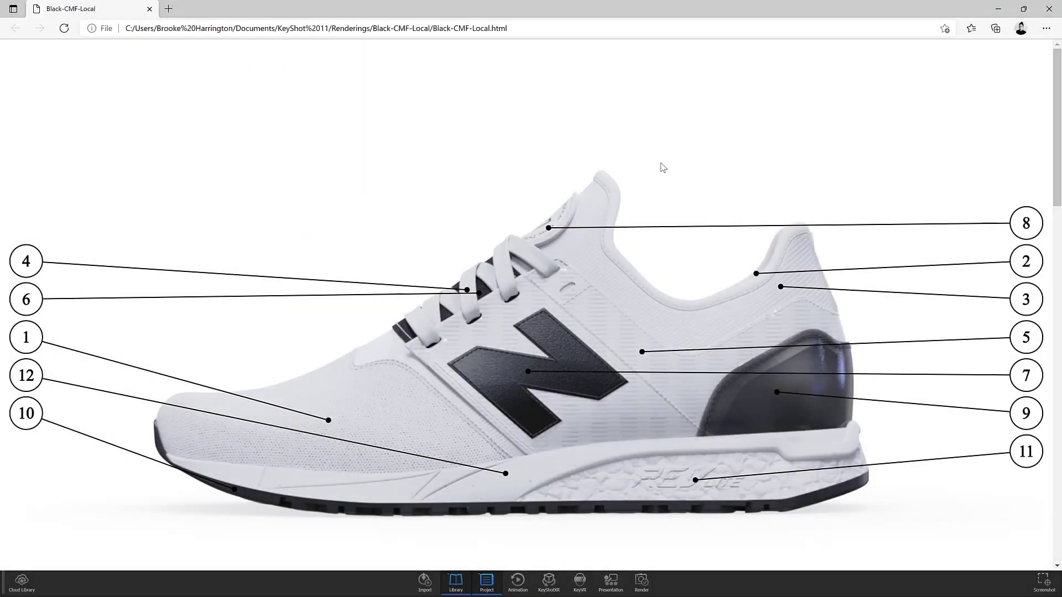
# - Scroll through the KeyShot welcome window, then move it aside and dismiss it
pyautogui.scroll(-6, 666, 131)
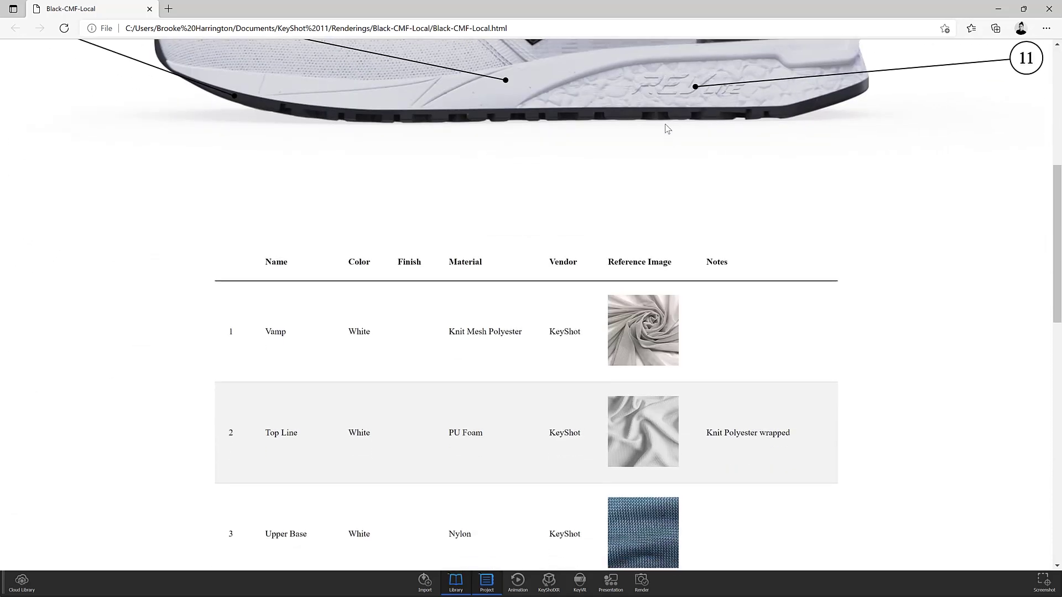
pyautogui.scroll(6, 665, 125)
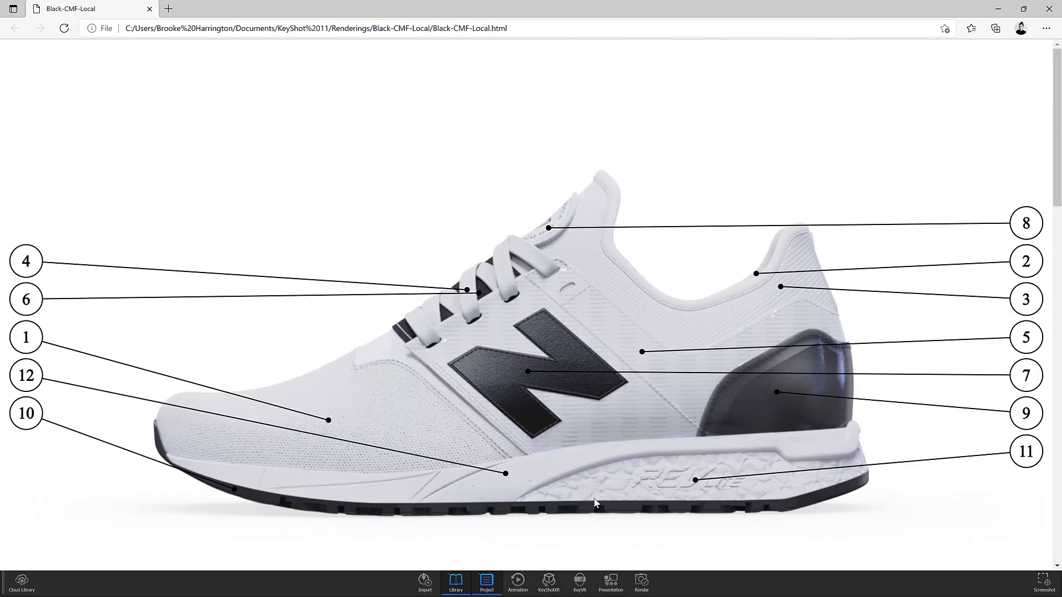
pyautogui.scroll(-3, 620, 229)
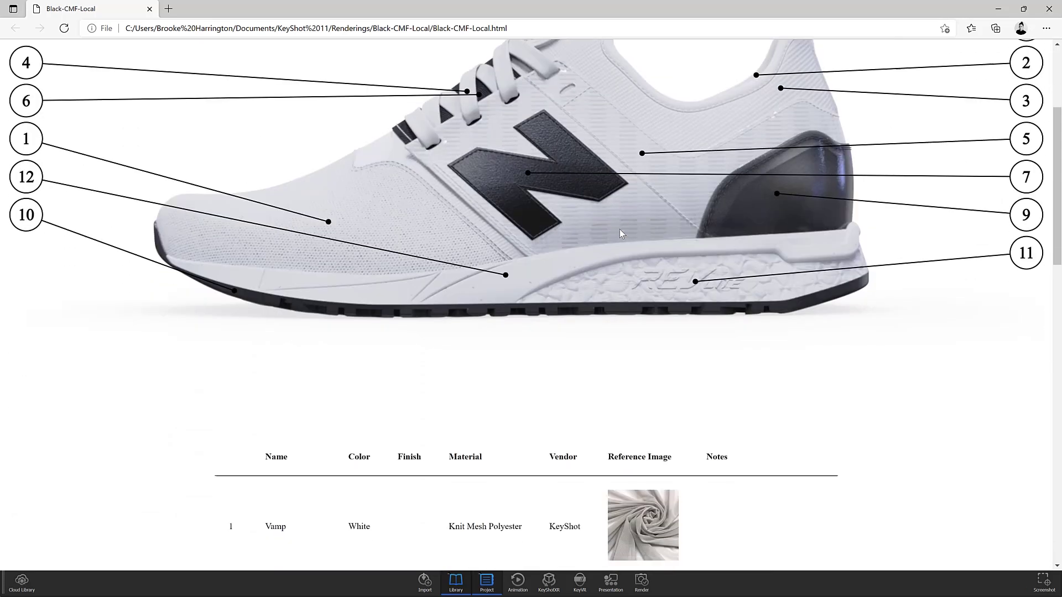
pyautogui.scroll(-6, 619, 228)
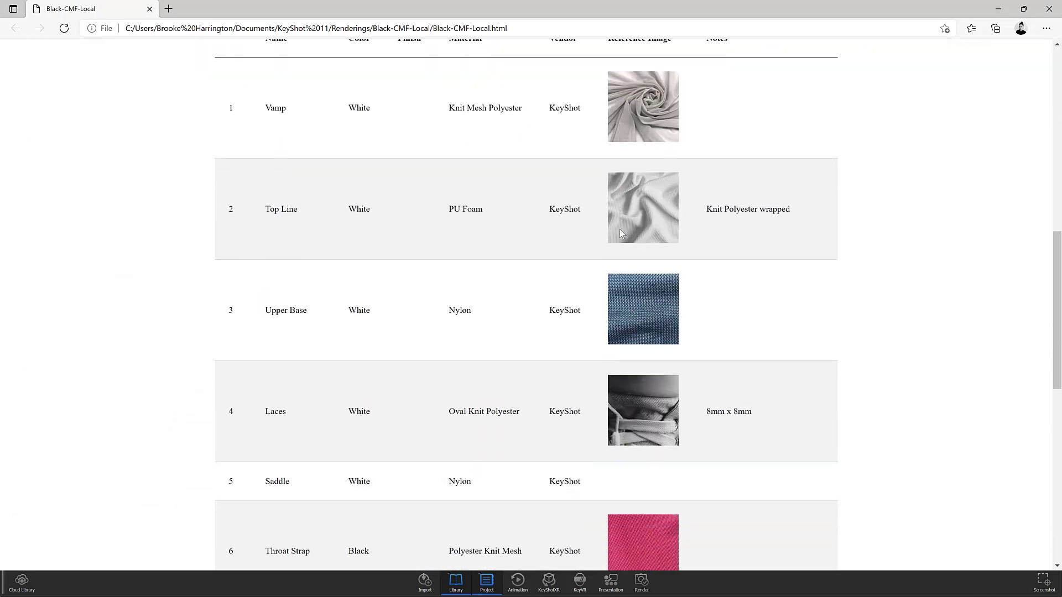
pyautogui.scroll(-2, 714, 372)
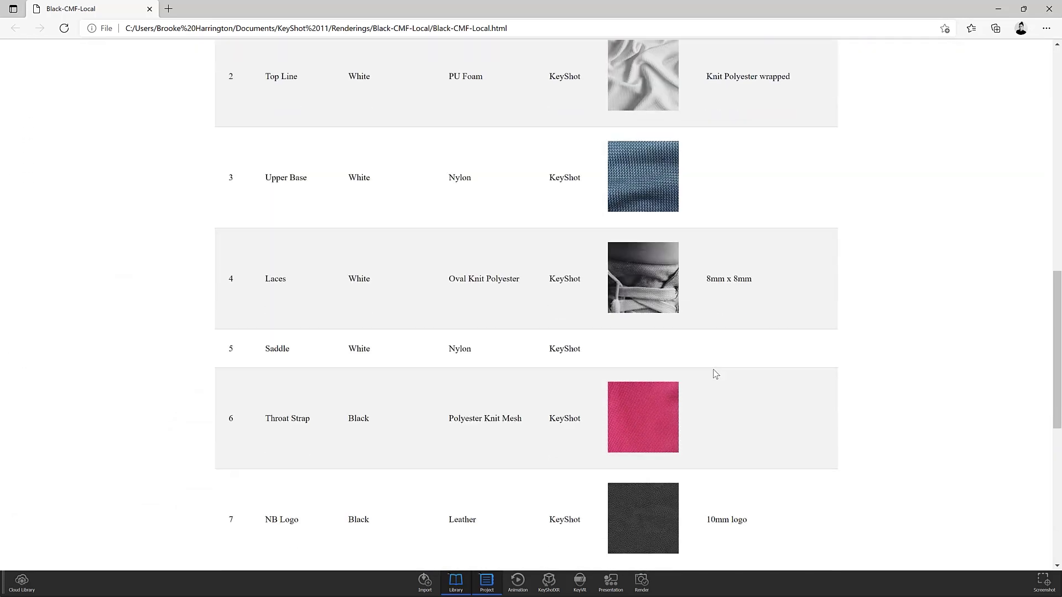
pyautogui.scroll(-6, 715, 374)
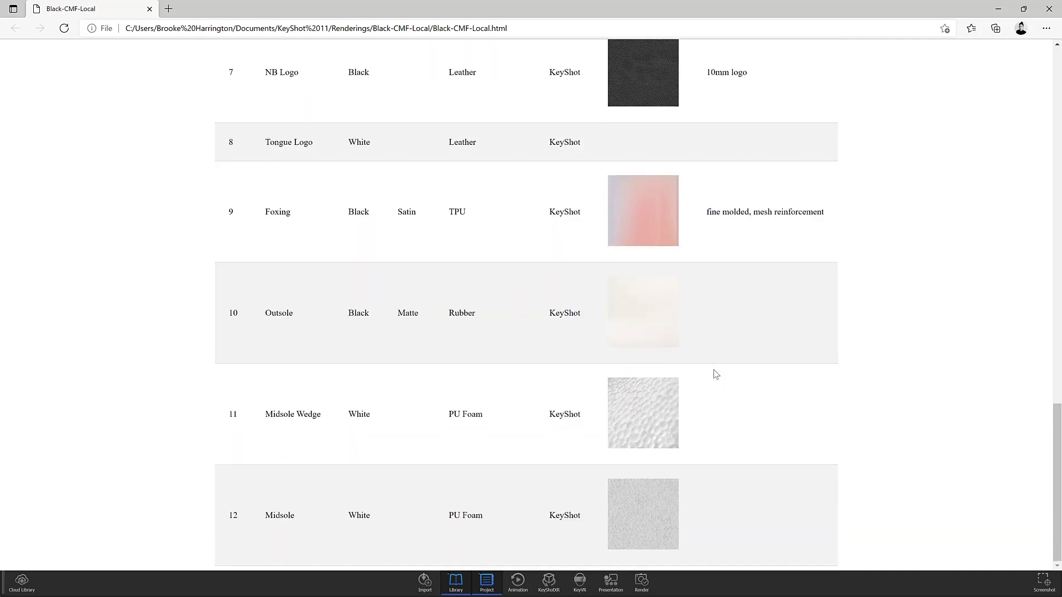
pyautogui.scroll(14, 715, 374)
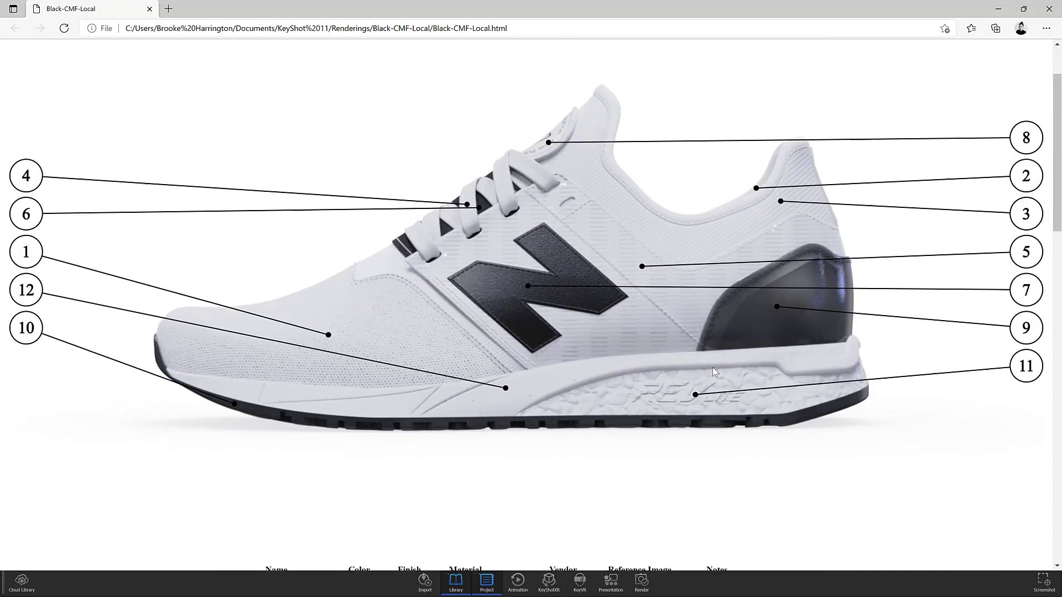
pyautogui.scroll(2, 713, 367)
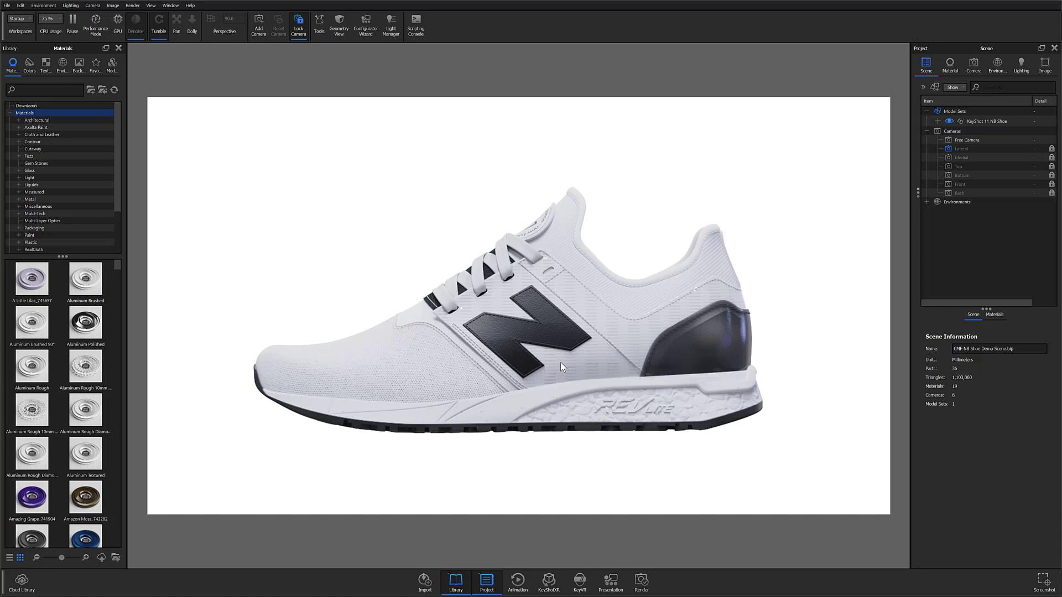
pyautogui.click(528, 86)
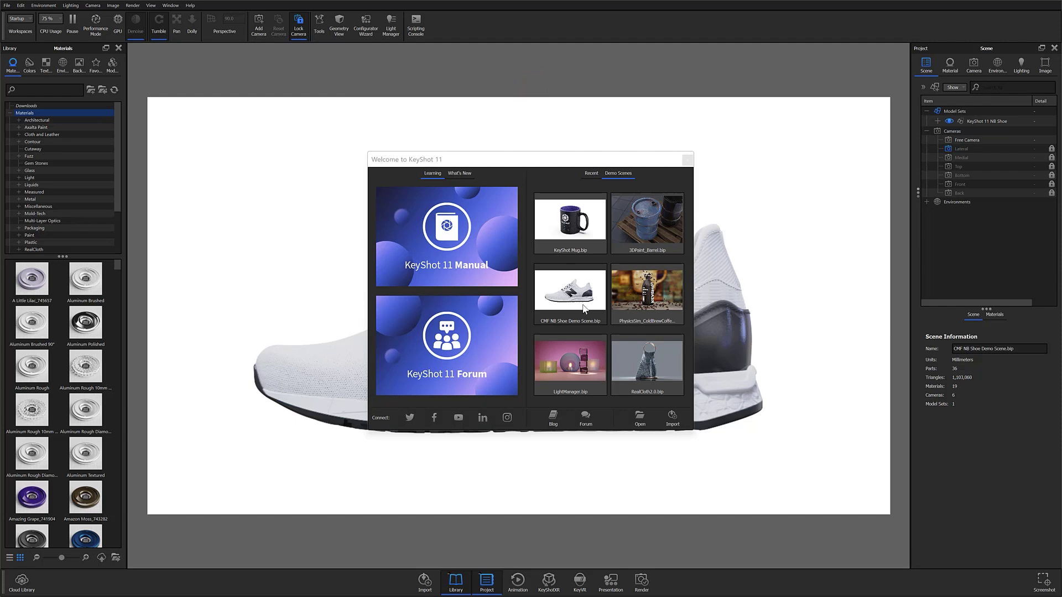
pyautogui.moveTo(669, 159); pyautogui.dragTo(614, 122)
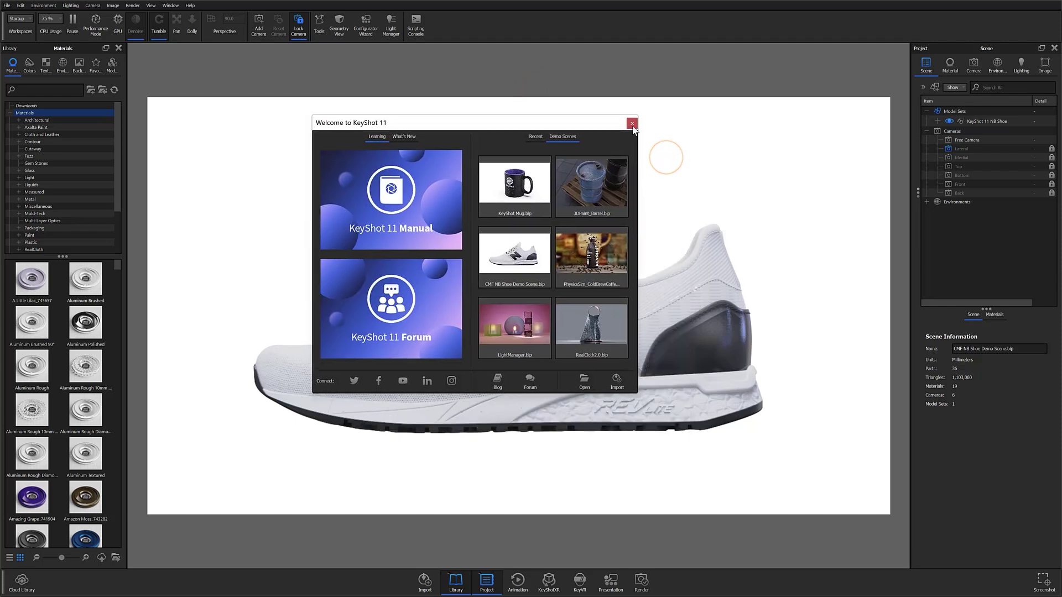
pyautogui.click(632, 124)
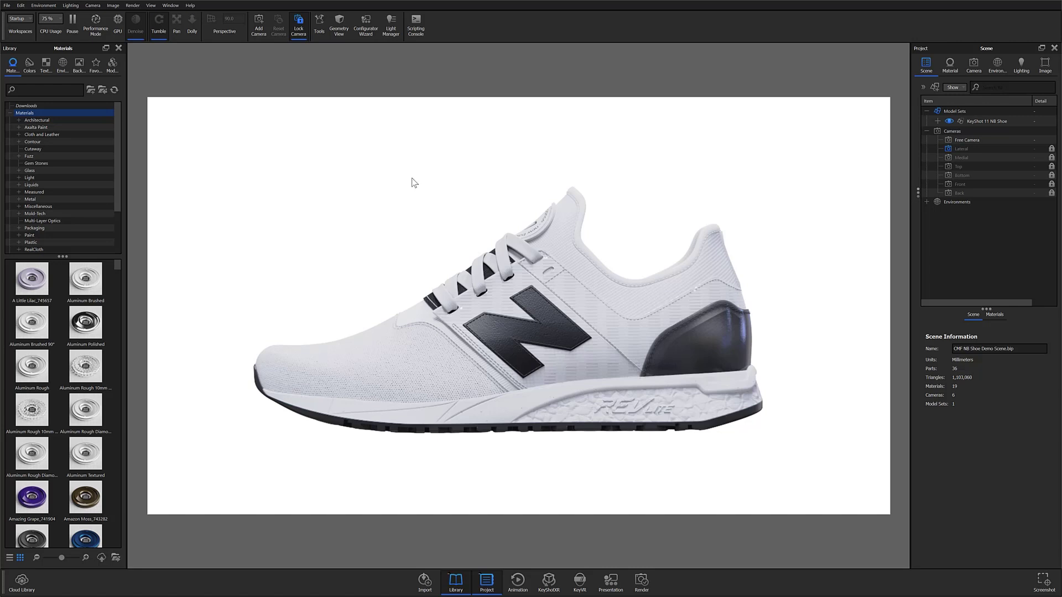
# - Open the Material Information Manager from the Tools menu
pyautogui.click(319, 23)
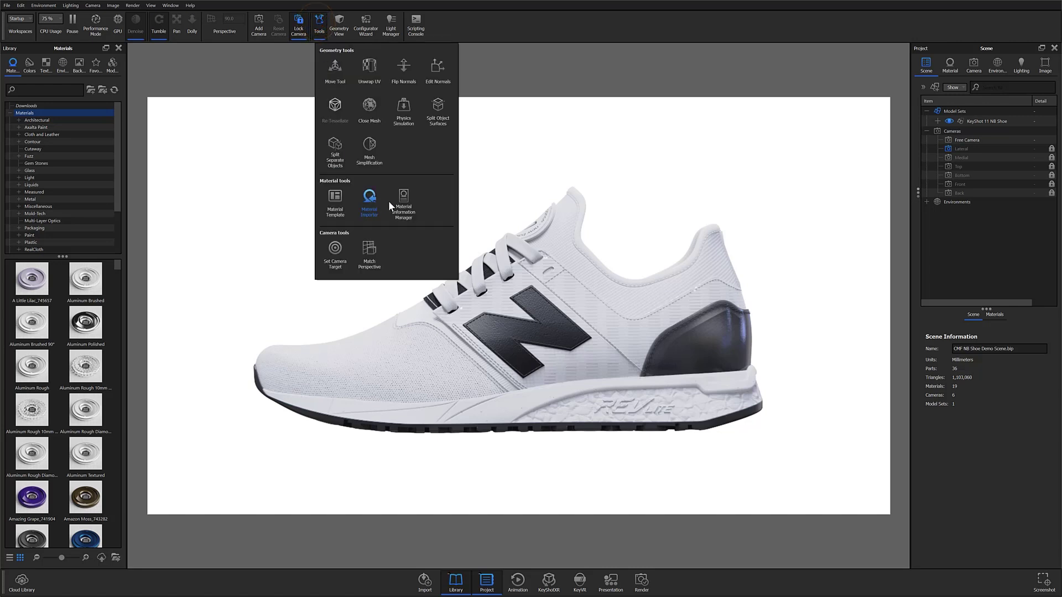
pyautogui.click(403, 201)
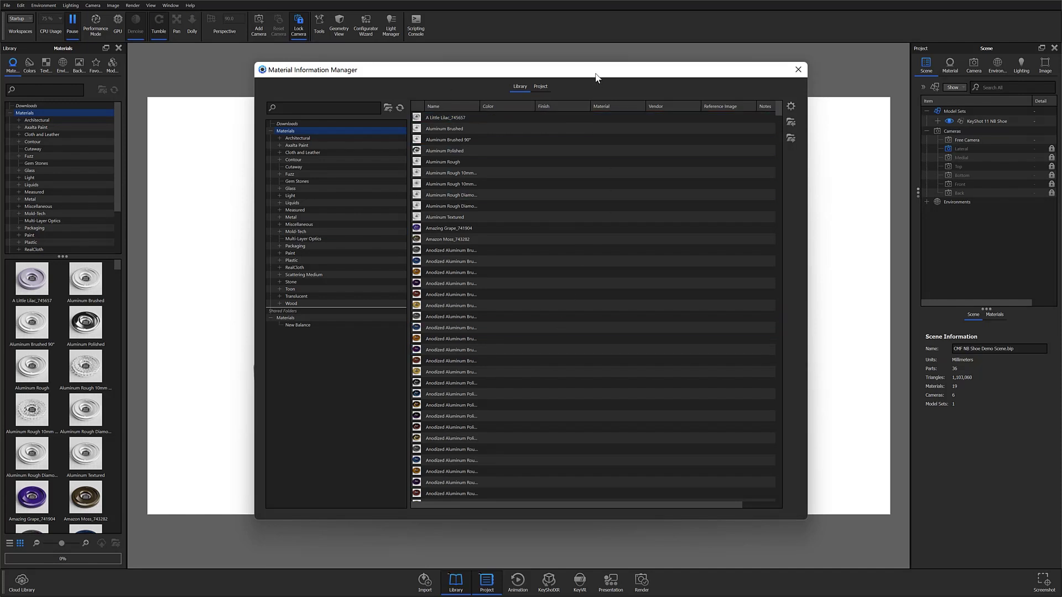
pyautogui.moveTo(564, 75); pyautogui.dragTo(547, 73)
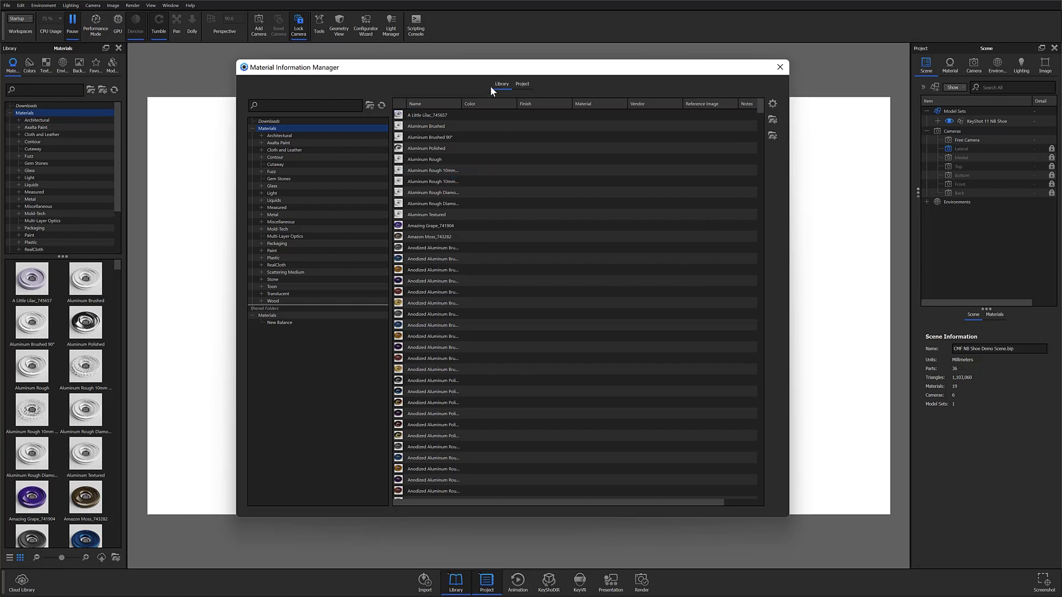
# - Browse the Gem Stones and Packaging categories, selecting Gift Wrapping Foil materials
pyautogui.click(299, 137)
pyautogui.click(301, 179)
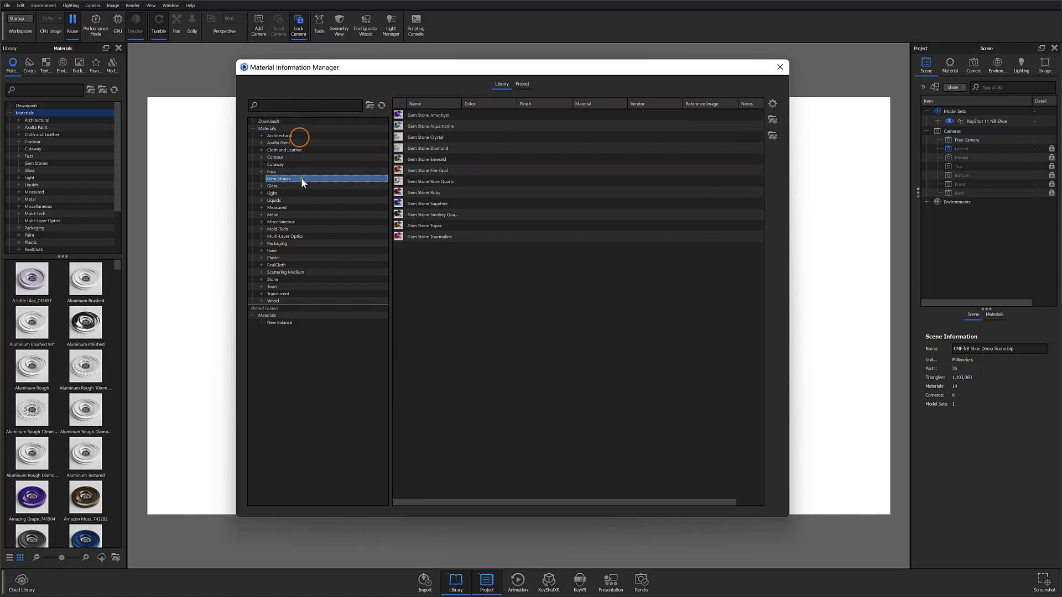
pyautogui.click(300, 243)
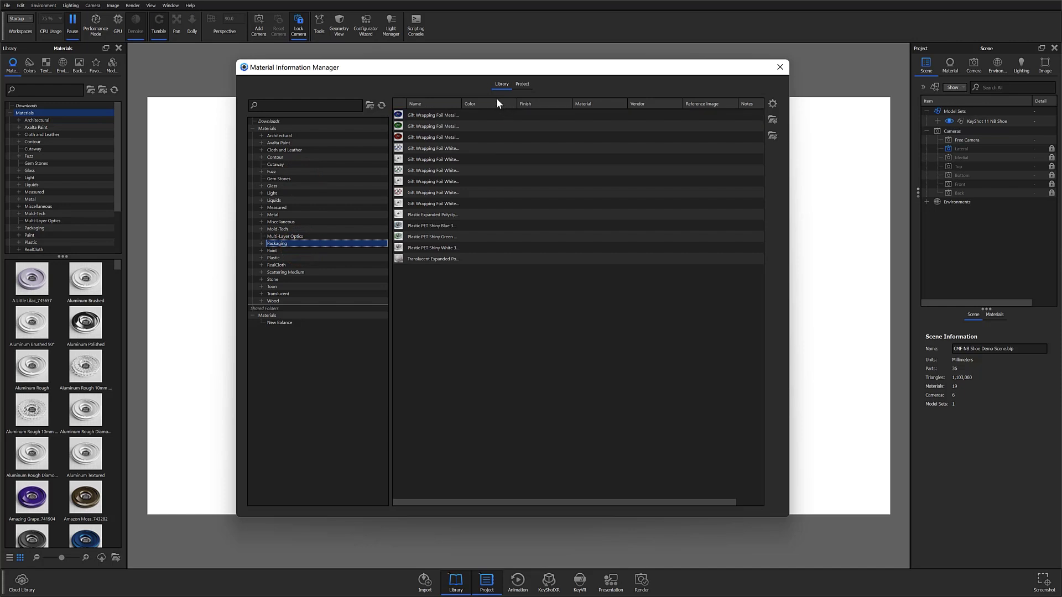
pyautogui.click(434, 114)
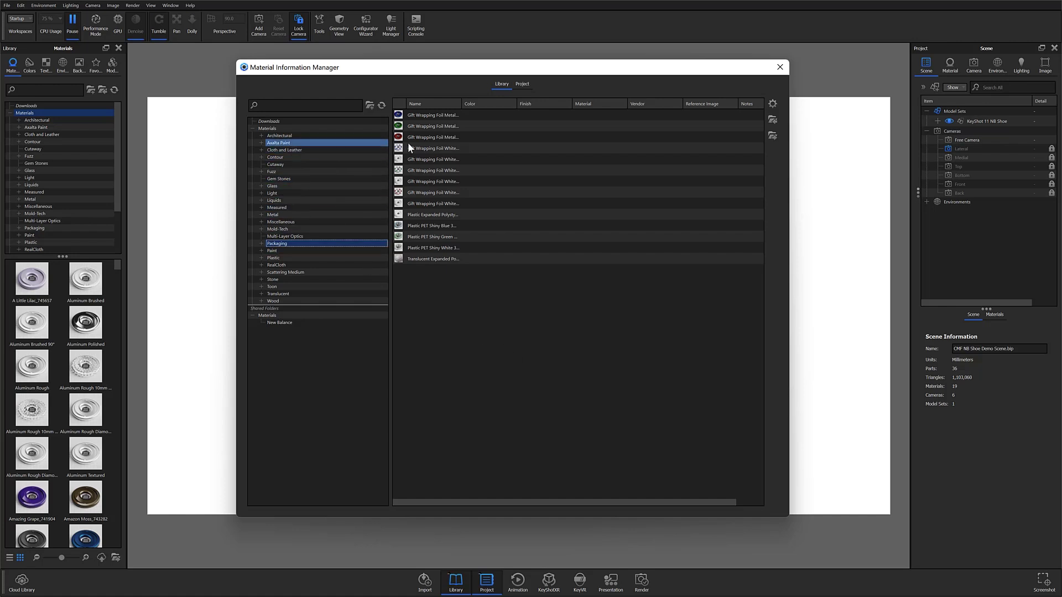
pyautogui.click(522, 140)
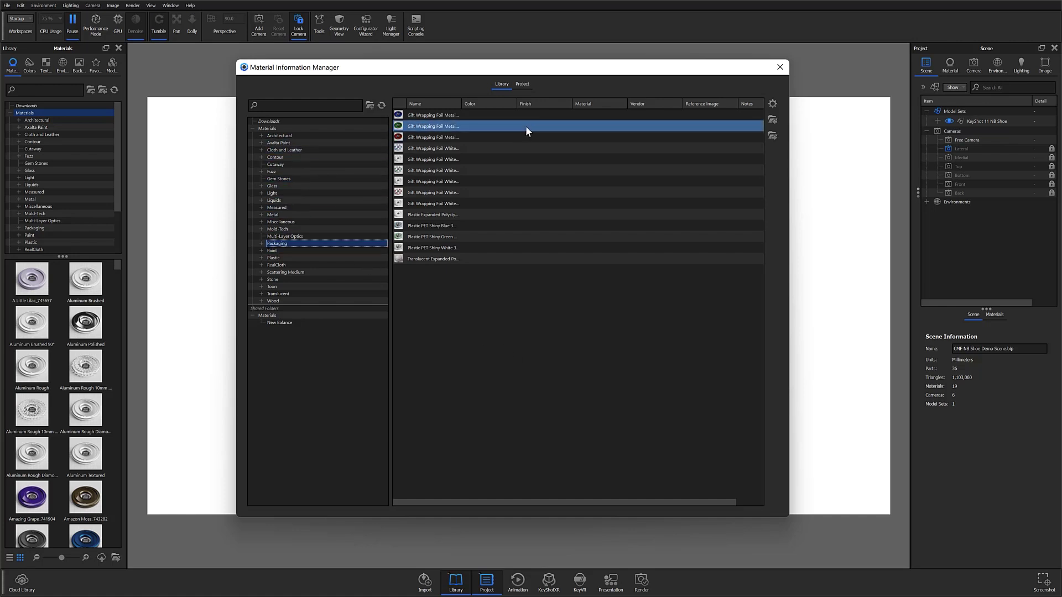
pyautogui.click(510, 296)
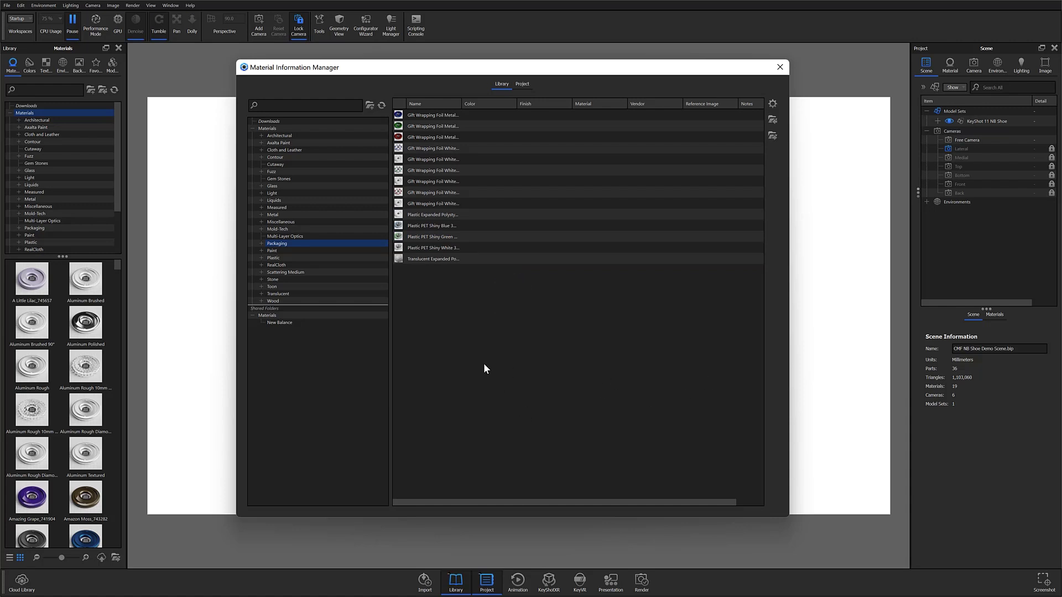
# - Switch to the Project material table and inspect Foxing Black, Foxing Stitches Black and Outsole Black
pyautogui.click(520, 86)
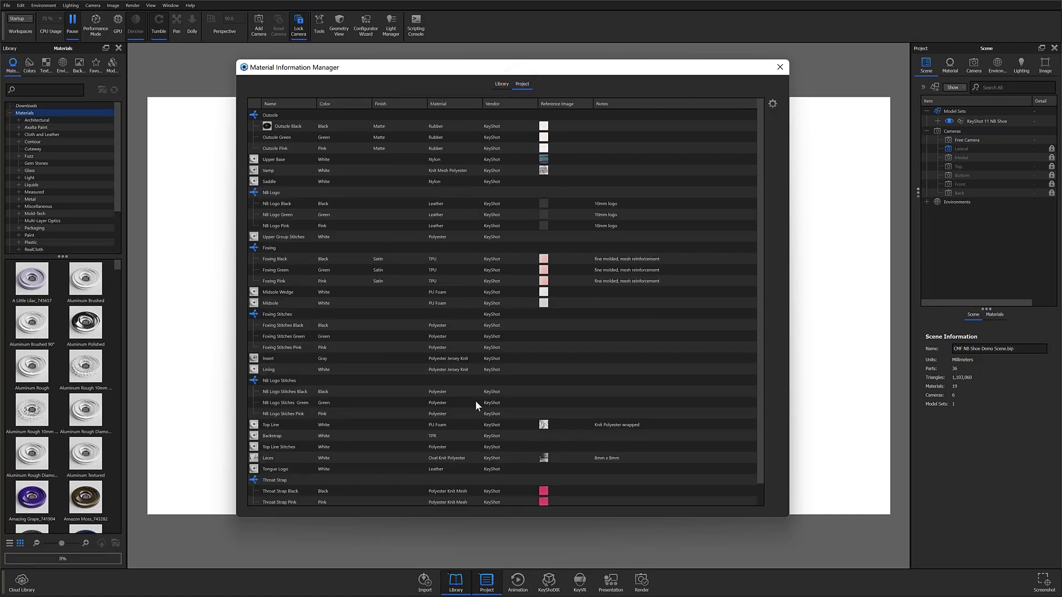
pyautogui.click(455, 260)
pyautogui.click(506, 299)
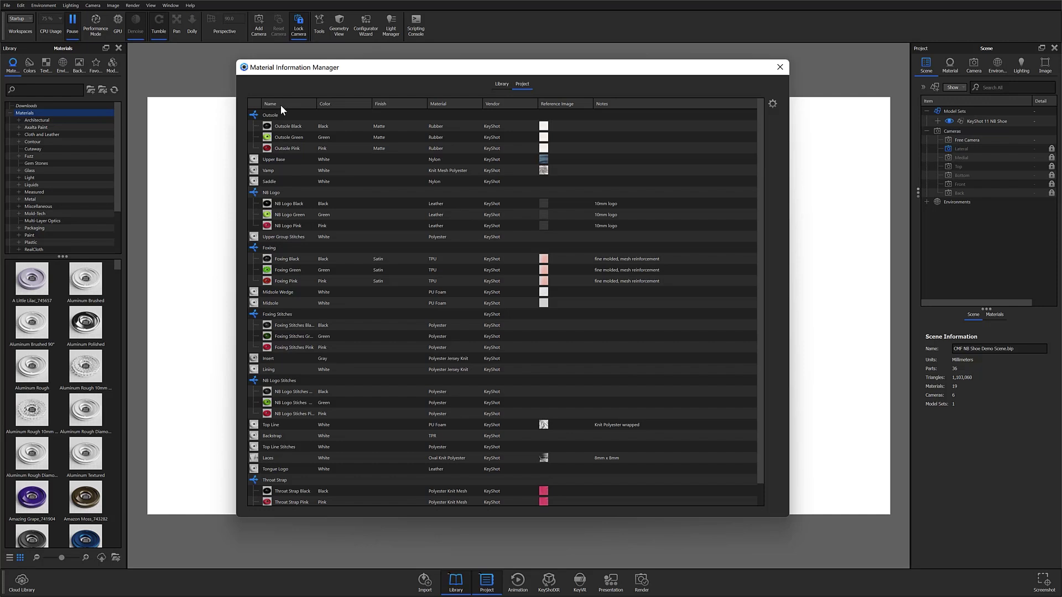
pyautogui.click(324, 128)
pyautogui.click(323, 127)
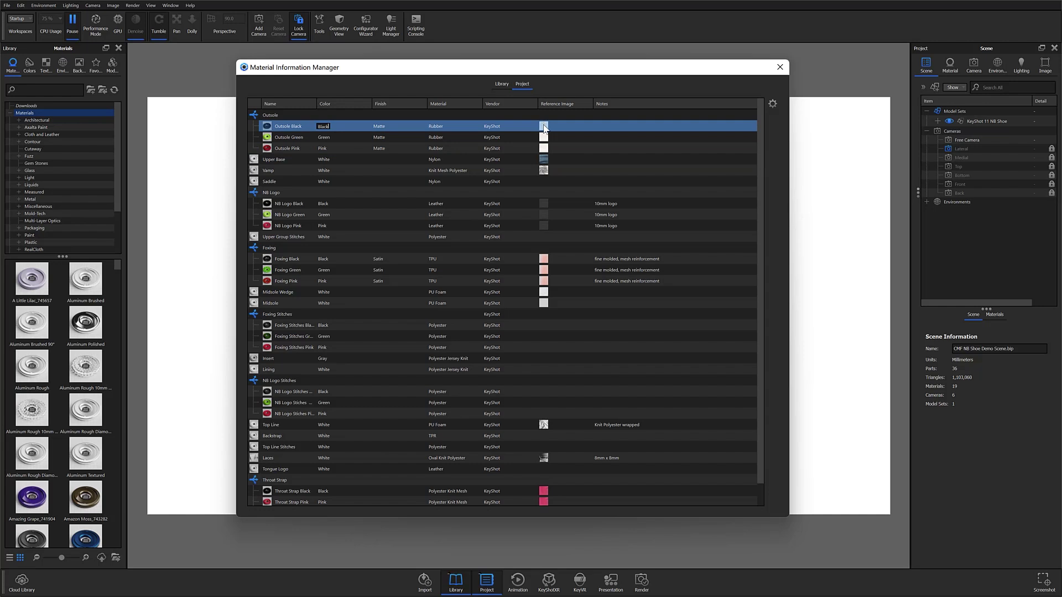
# - Use the Desktop file 'midsole reference images', cropped, as the custom reference image
pyautogui.click(544, 125)
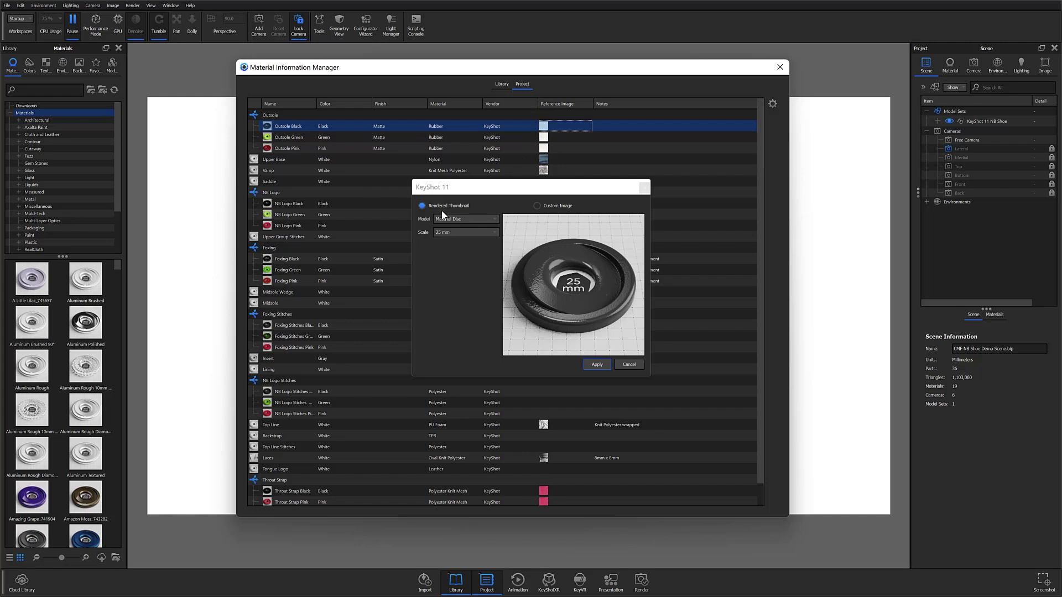
pyautogui.click(489, 219)
pyautogui.click(482, 260)
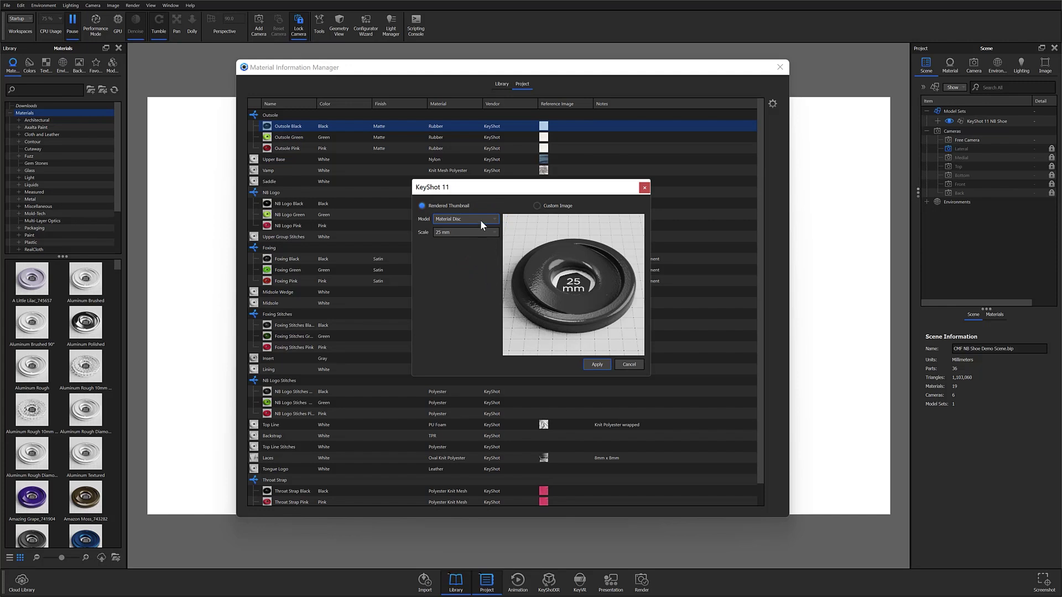
pyautogui.click(537, 206)
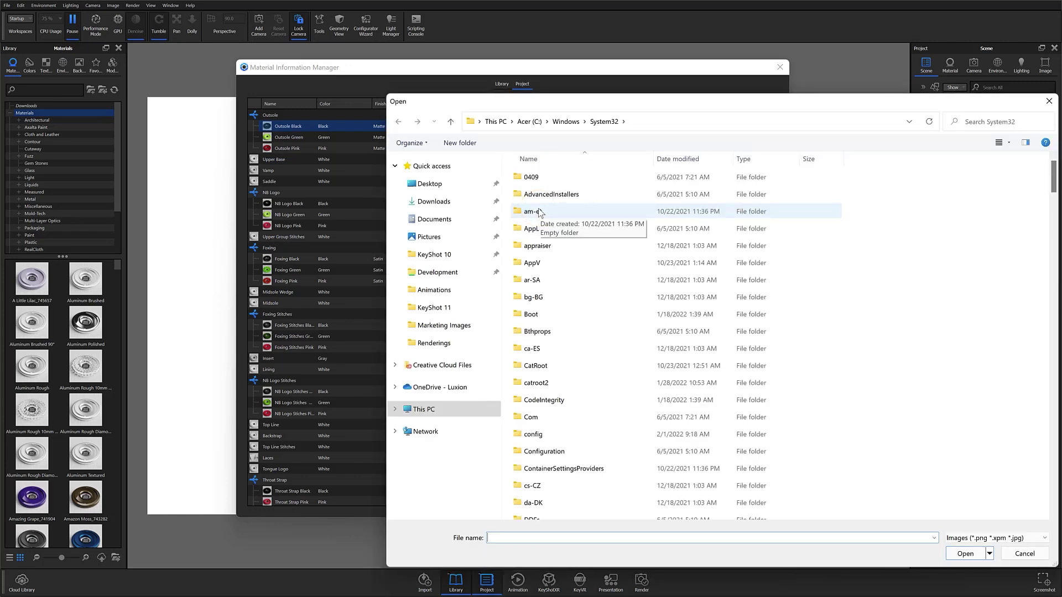
pyautogui.click(450, 188)
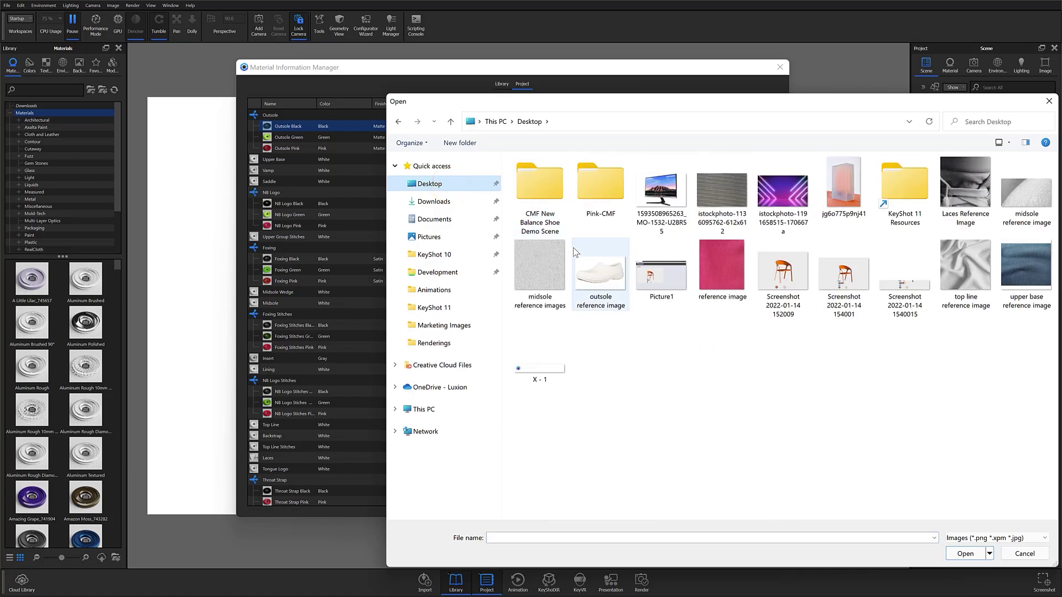
pyautogui.click(552, 271)
pyautogui.click(965, 554)
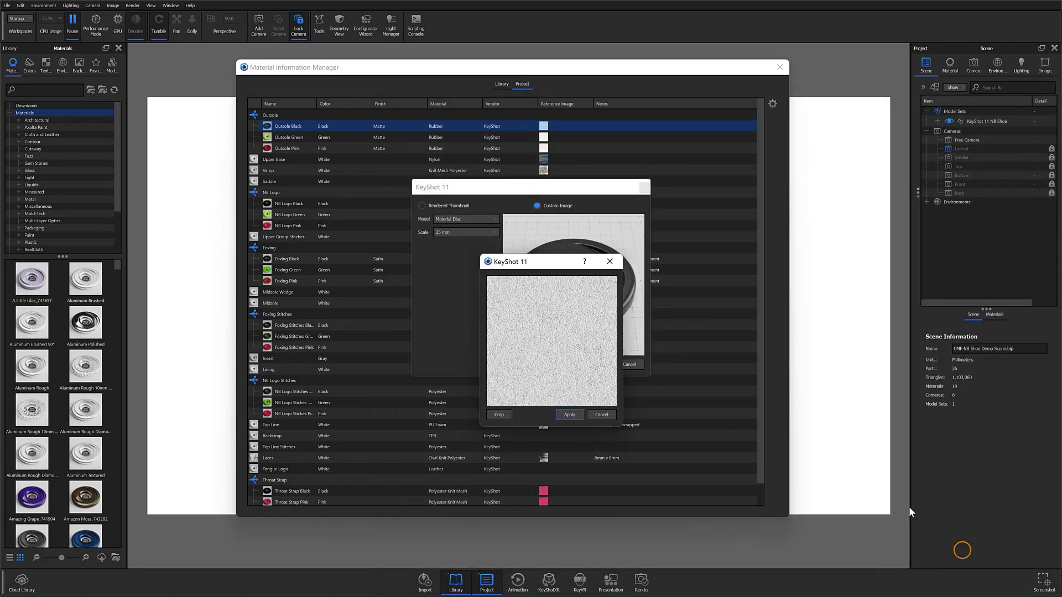
pyautogui.click(572, 414)
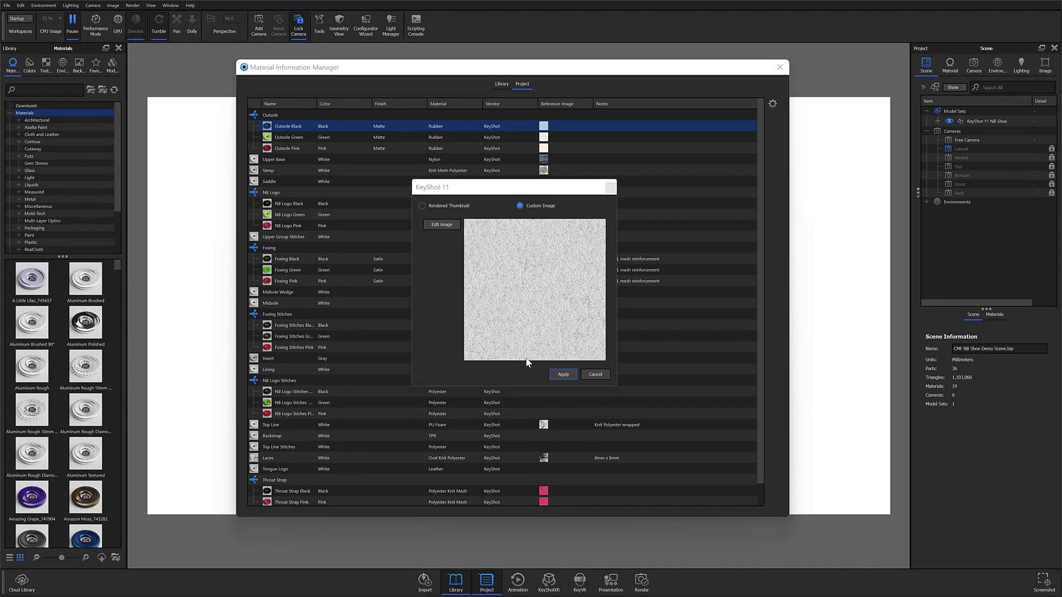
pyautogui.click(559, 374)
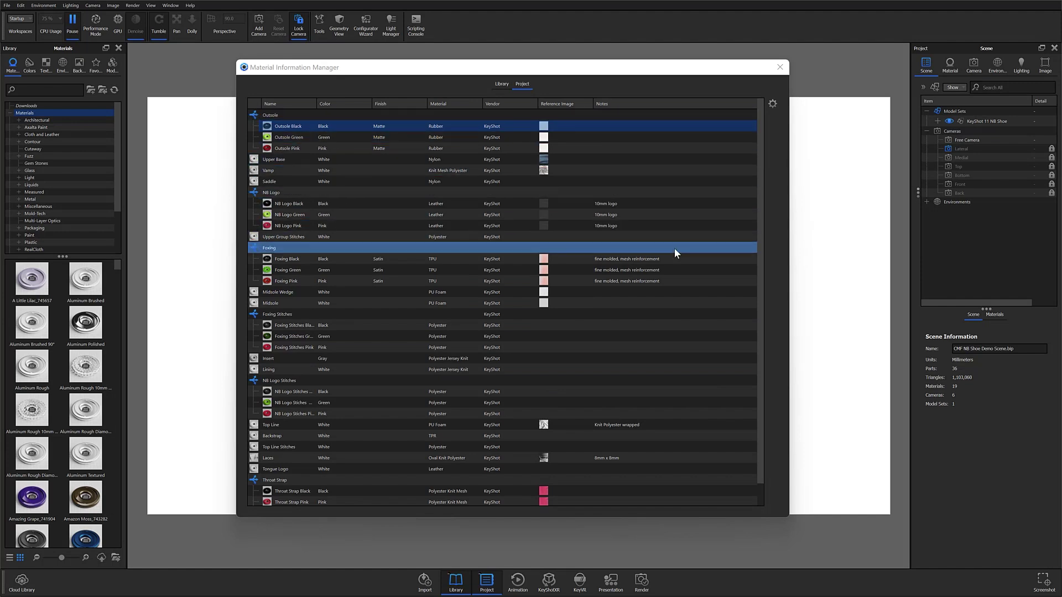
# - In the Schema Editor, keep Color as text and set Reference Image to the image type
pyautogui.click(773, 103)
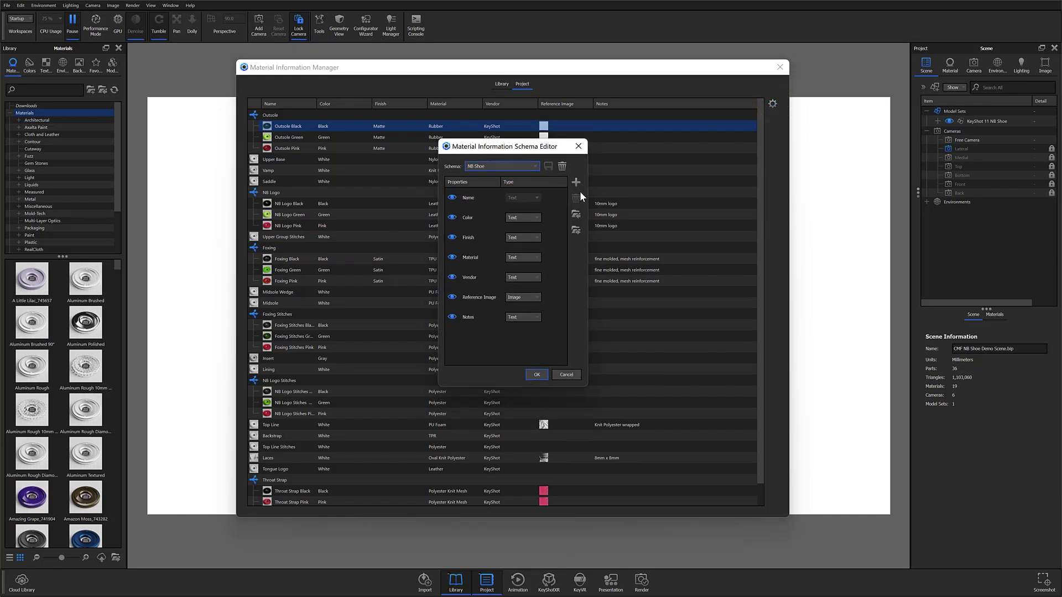
pyautogui.click(456, 322)
pyautogui.click(537, 218)
pyautogui.click(535, 225)
pyautogui.click(469, 300)
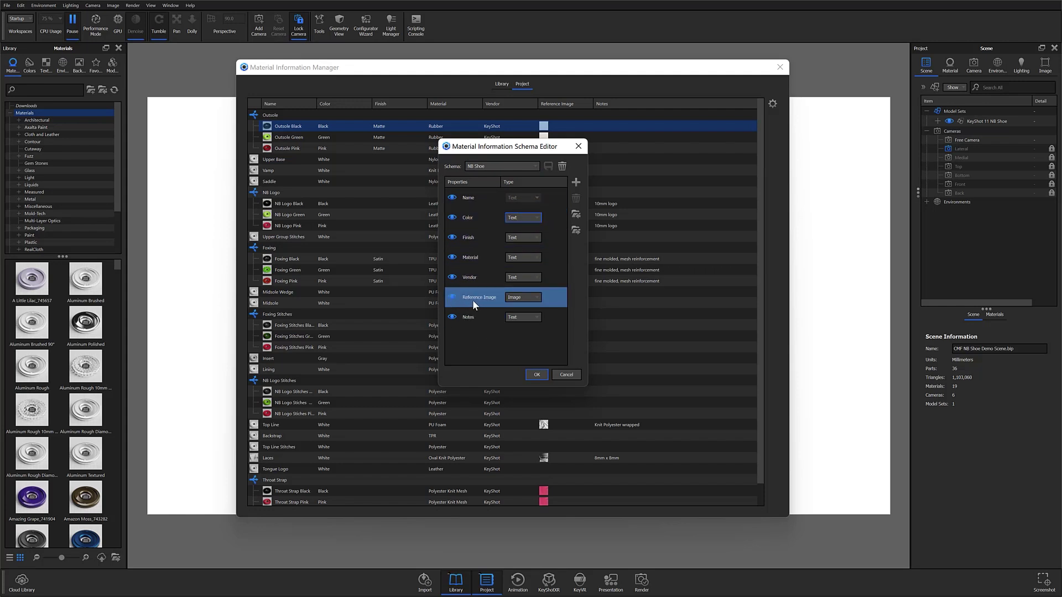
pyautogui.click(532, 259)
pyautogui.click(535, 298)
pyautogui.click(519, 311)
pyautogui.click(520, 349)
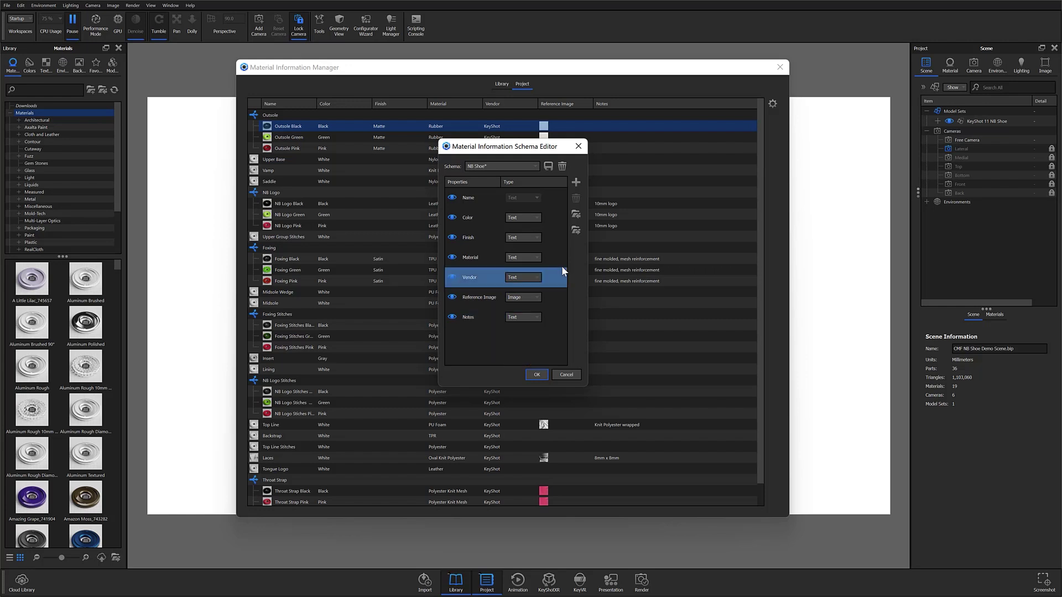
# - Add a new Price property, save the NB Shoe schema and apply it
pyautogui.click(575, 182)
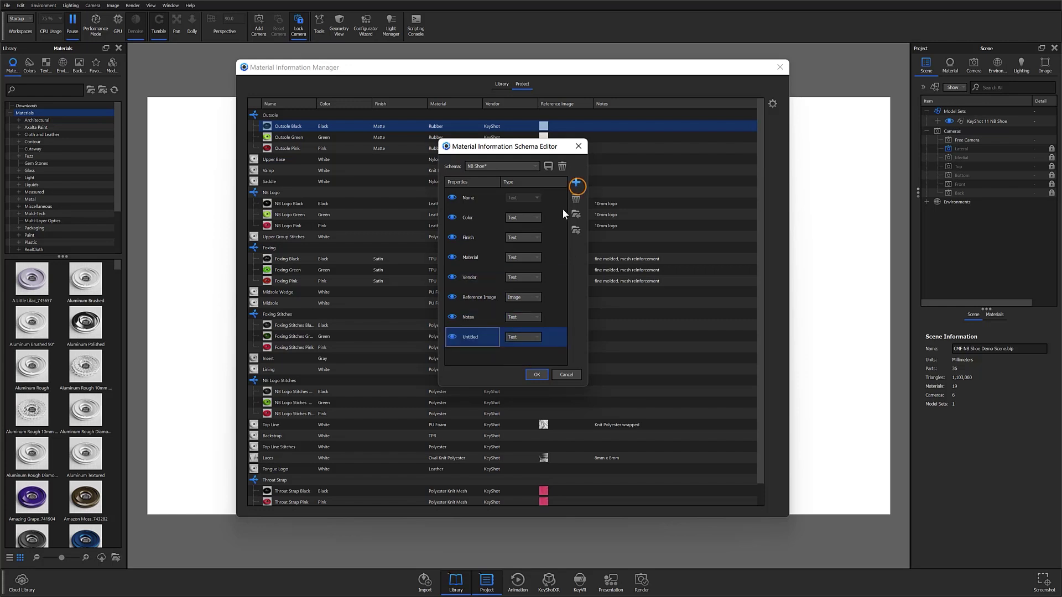
pyautogui.doubleClick(472, 337)
pyautogui.write('Price')
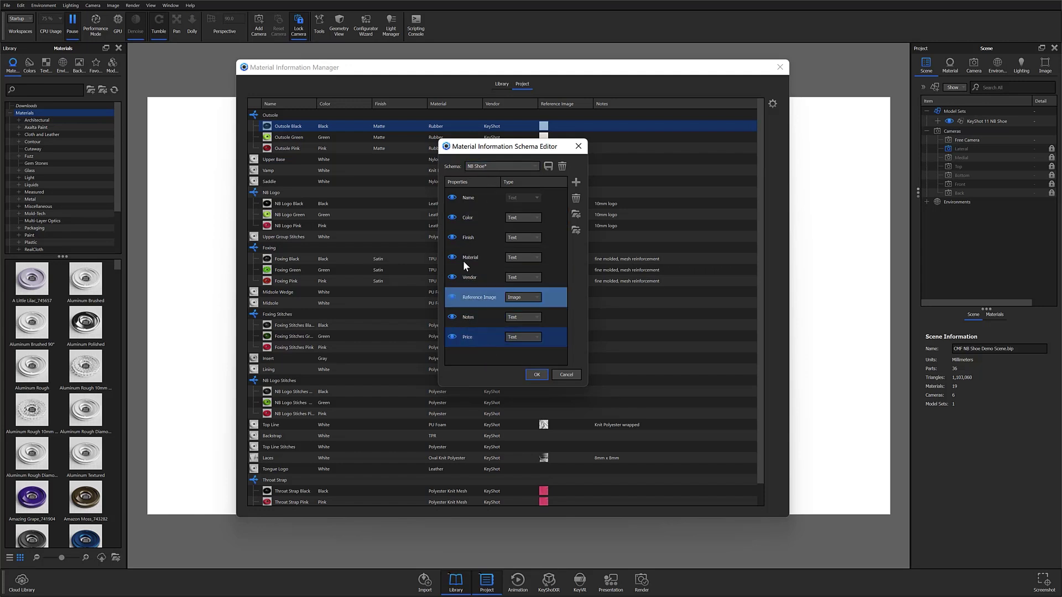
pyautogui.click(549, 166)
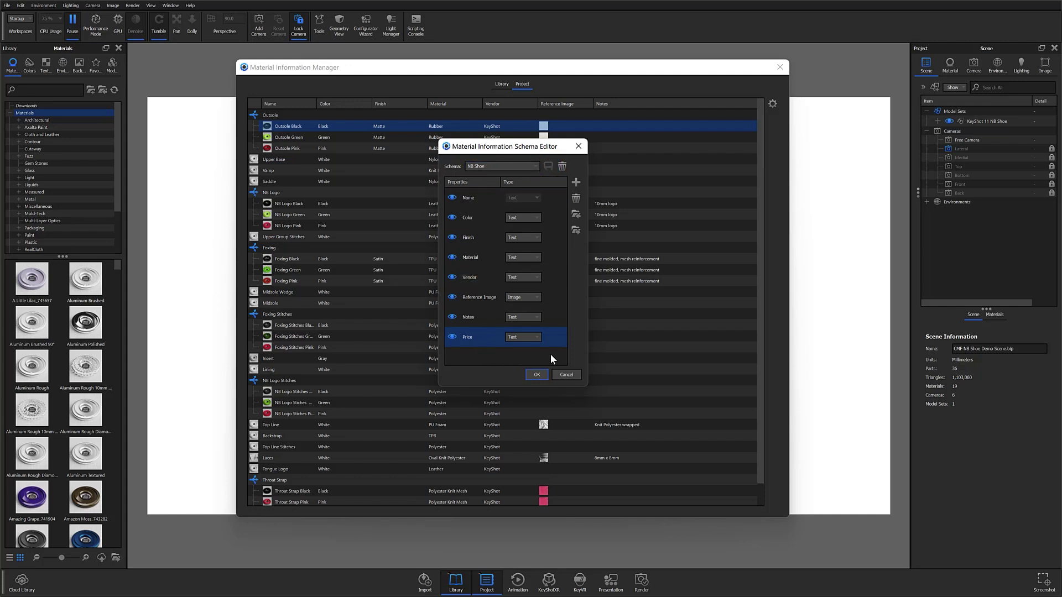
pyautogui.click(540, 374)
# - Enter 2.00 as Outsole Black's price, leaving the Green and Pink outsole prices empty
pyautogui.click(544, 380)
pyautogui.click(663, 137)
pyautogui.click(666, 114)
pyautogui.click(663, 149)
pyautogui.click(662, 126)
pyautogui.click(662, 126)
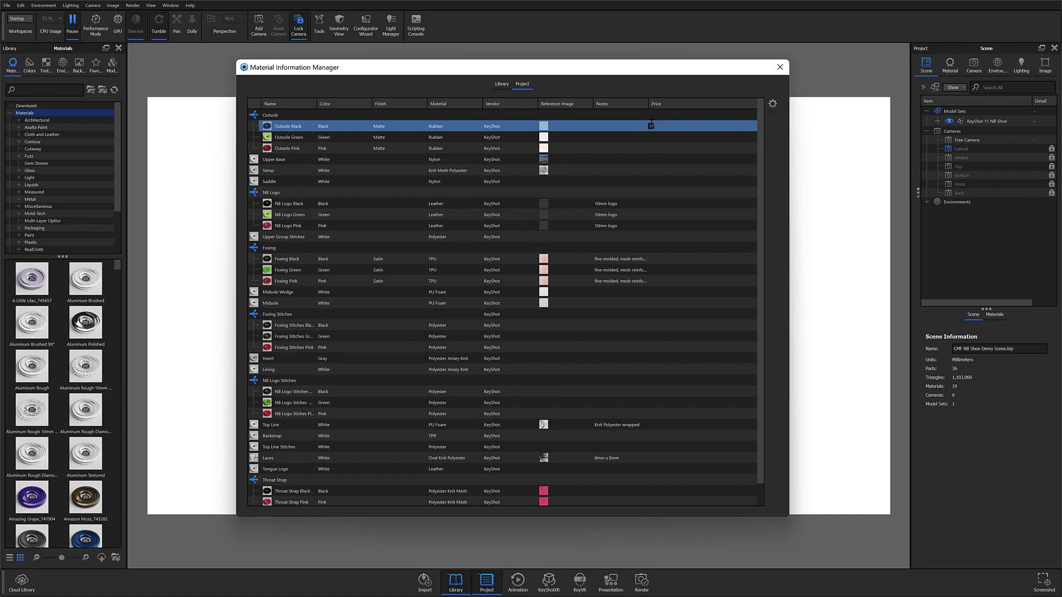
pyautogui.write('2.00')
pyautogui.click(699, 148)
pyautogui.click(666, 137)
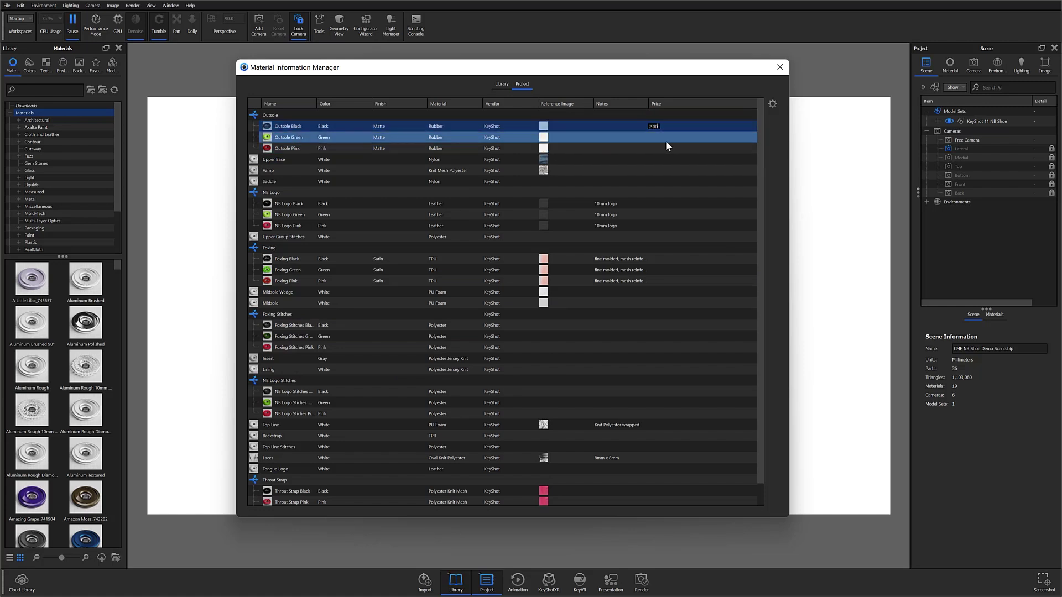
pyautogui.click(666, 138)
pyautogui.click(666, 149)
pyautogui.click(666, 149)
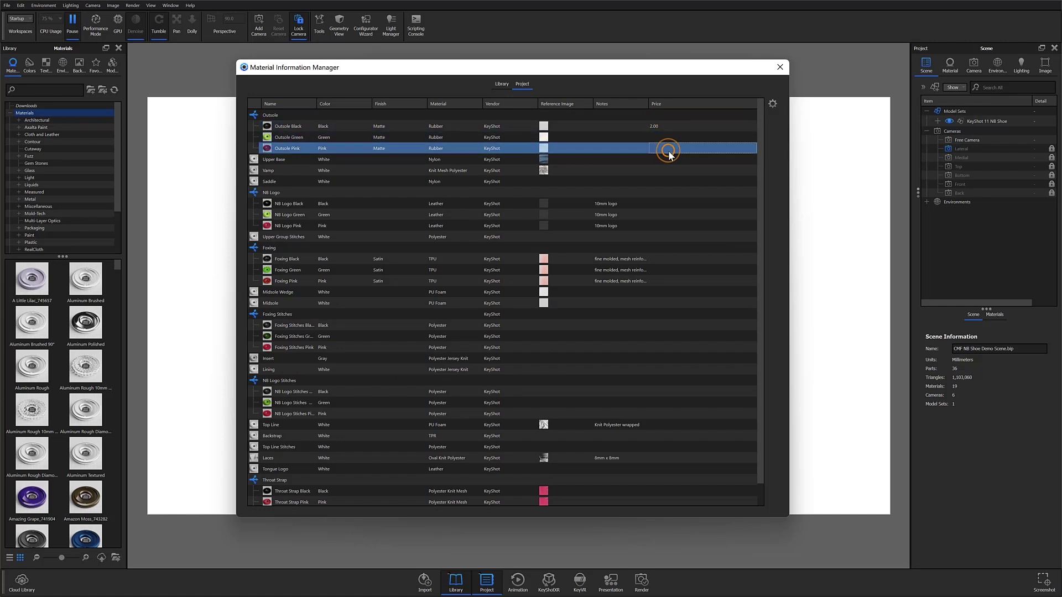
# - Switch the table schema to Default, then back to NB Shoe to restore Price
pyautogui.click(773, 104)
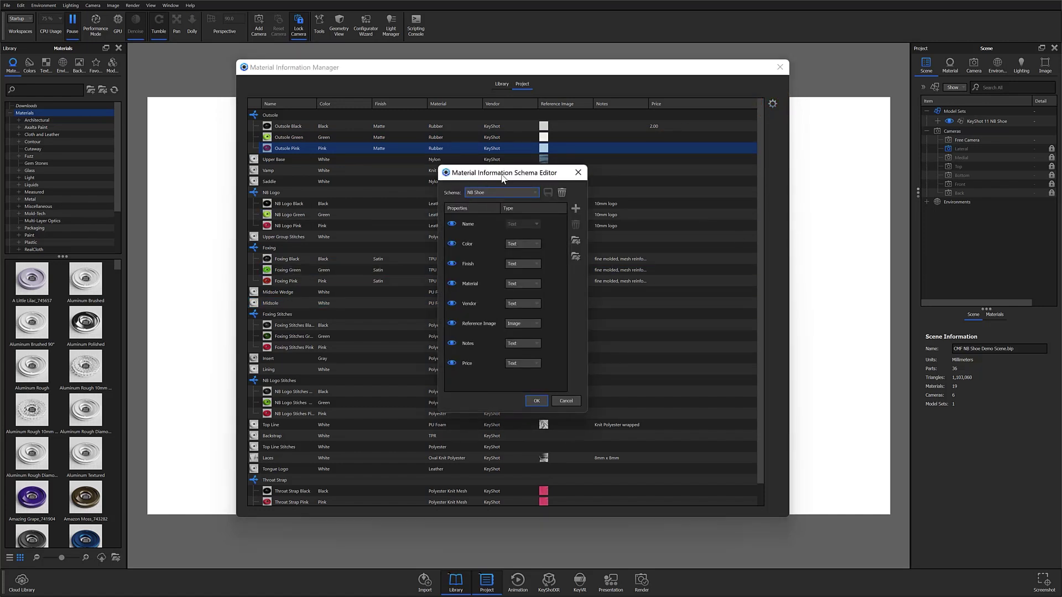
pyautogui.moveTo(503, 178); pyautogui.dragTo(502, 161)
pyautogui.click(498, 176)
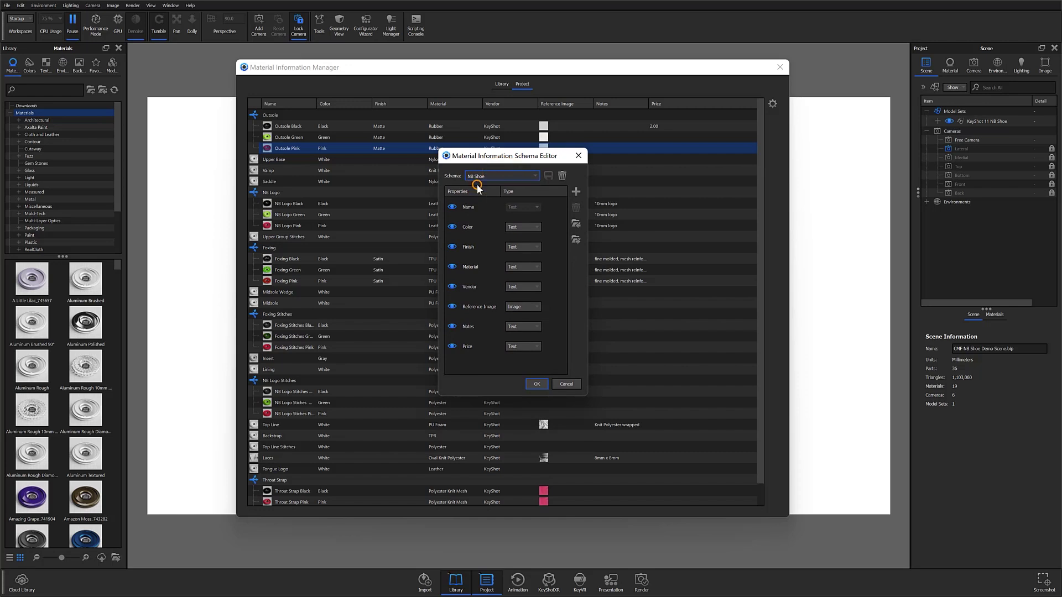
pyautogui.click(475, 184)
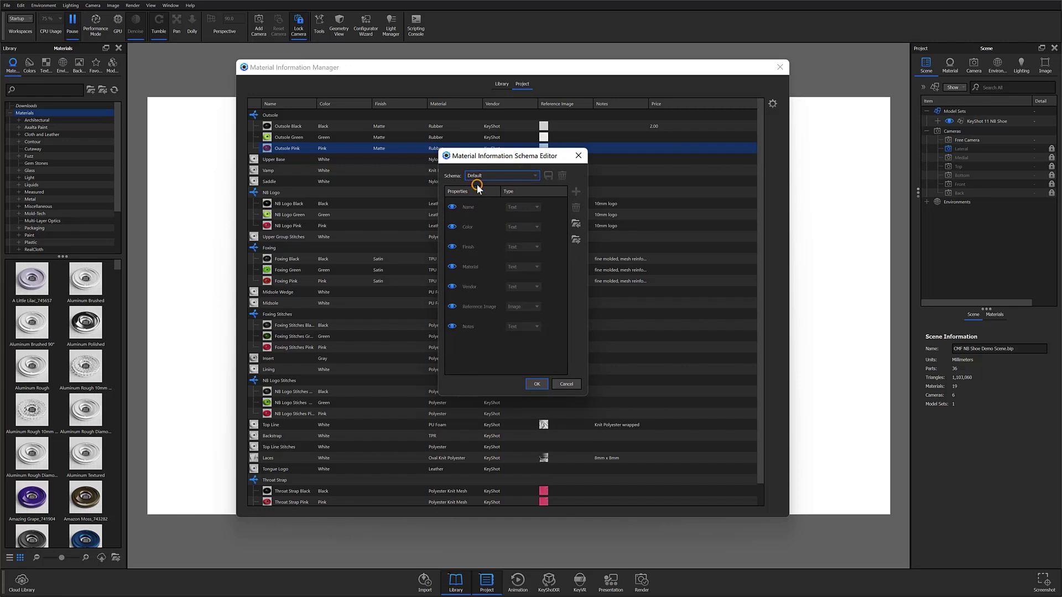
pyautogui.click(532, 383)
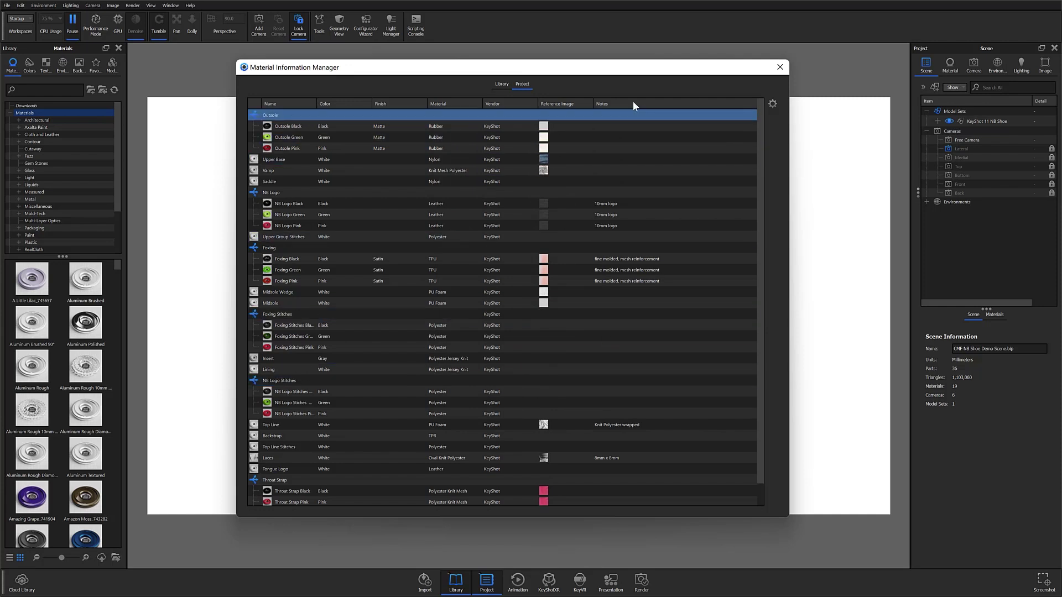
pyautogui.click(772, 104)
pyautogui.click(523, 193)
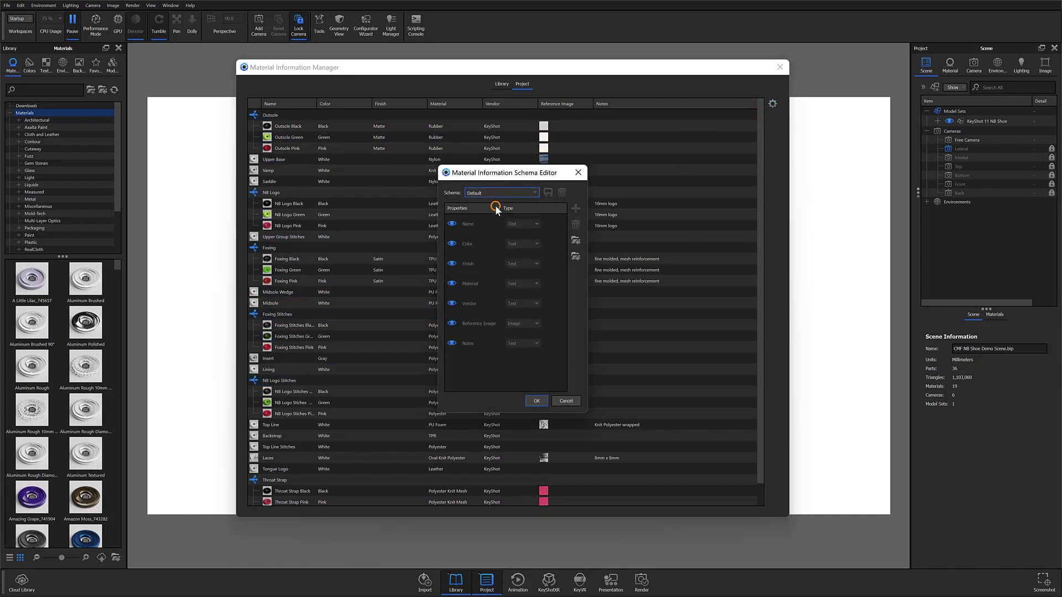
pyautogui.click(495, 206)
pyautogui.click(536, 400)
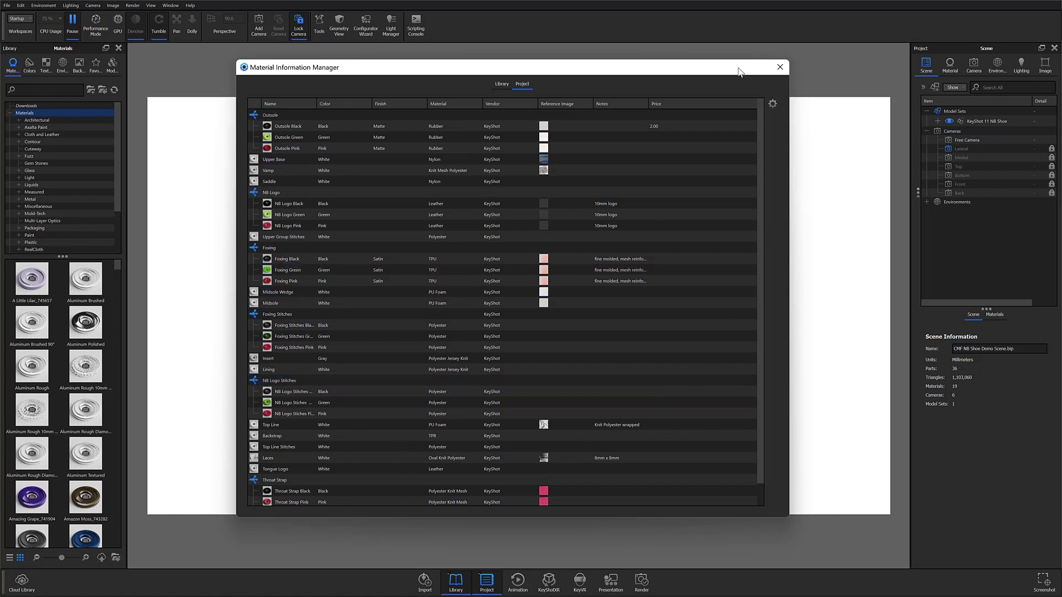
# - Select the material rows from Foxing Pink down to Throat Strap Pink
pyautogui.moveTo(732, 67); pyautogui.dragTo(758, 71)
pyautogui.click(579, 281)
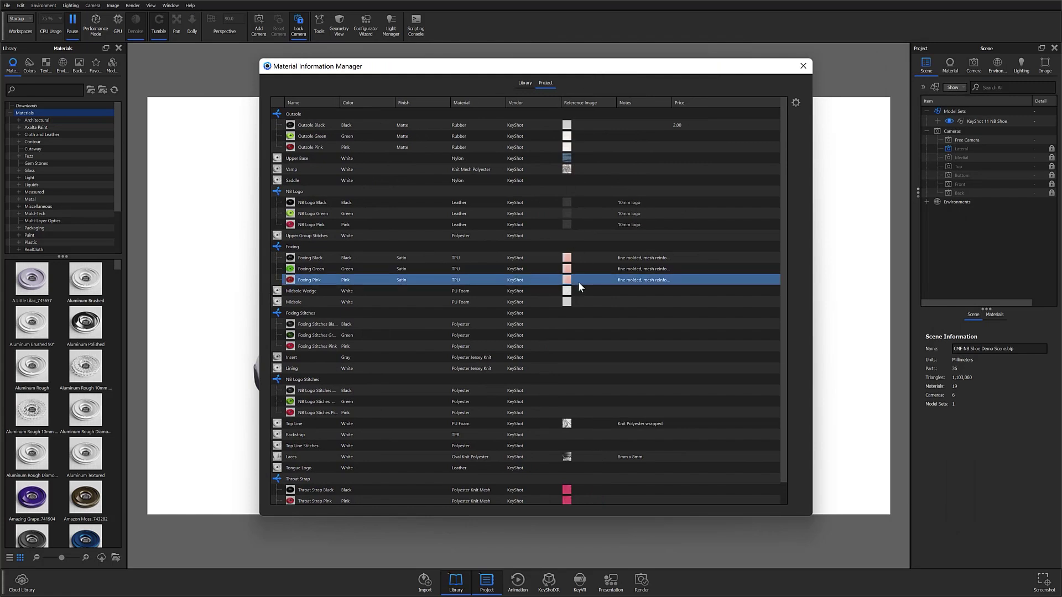
pyautogui.moveTo(578, 280); pyautogui.dragTo(572, 481)
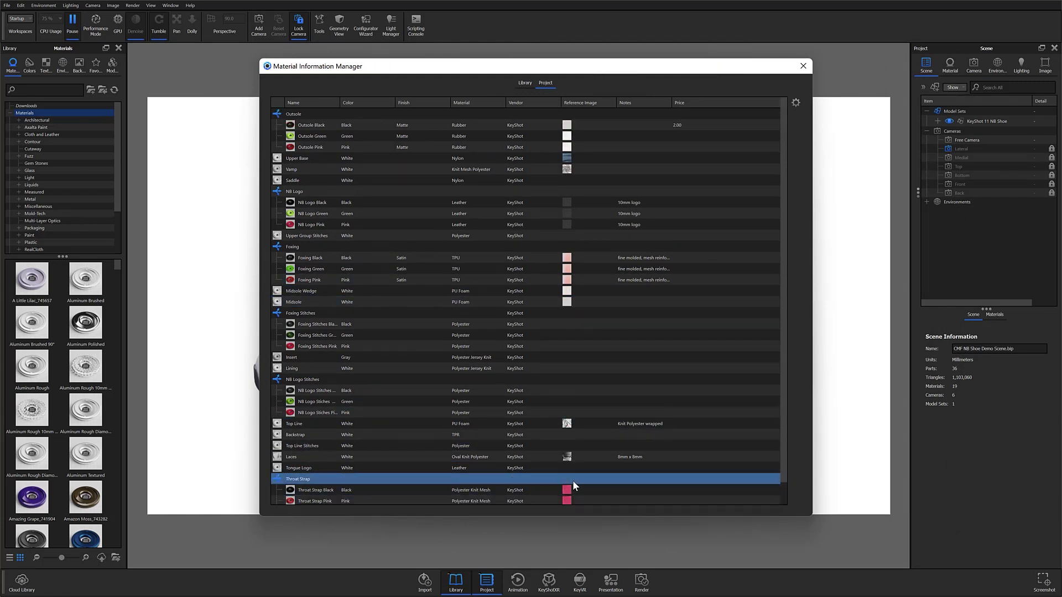
# - Close the Material Information Manager and inspect the Foxing and NB Logo material settings
pyautogui.click(803, 67)
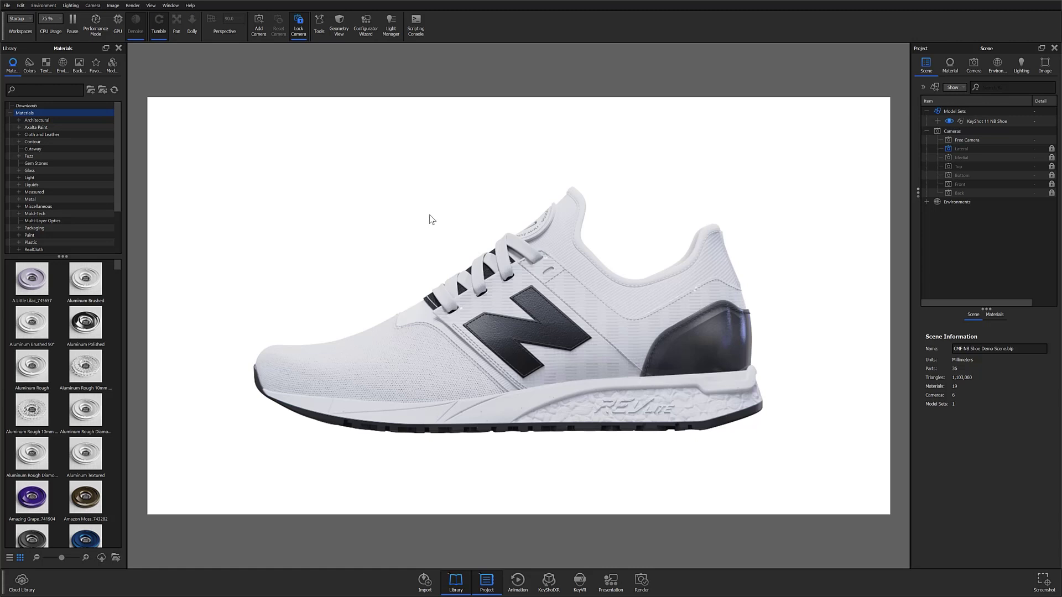
pyautogui.click(704, 355)
pyautogui.doubleClick(704, 355)
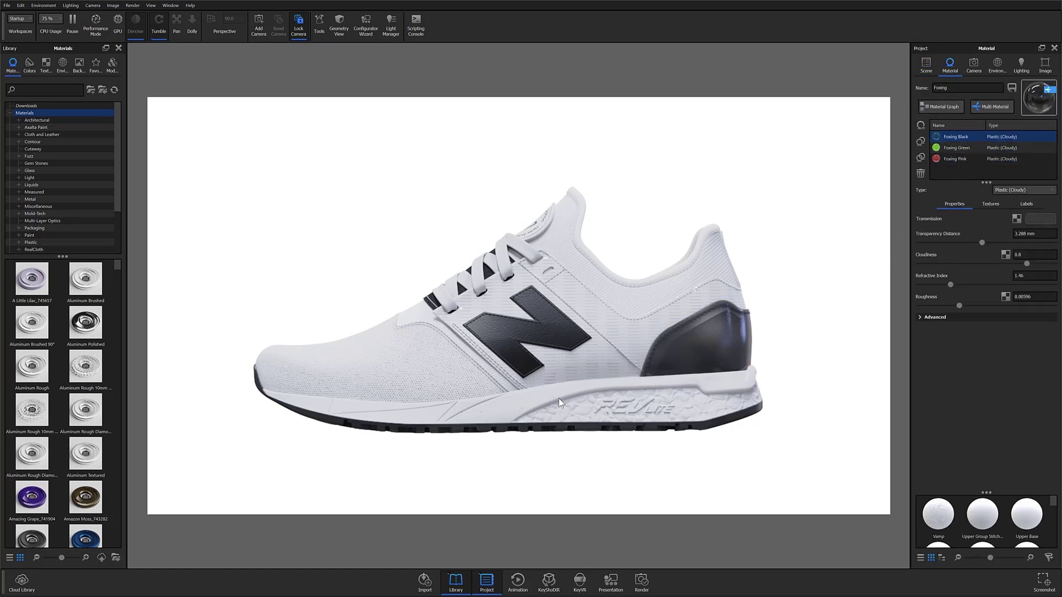
pyautogui.click(555, 335)
pyautogui.click(556, 334)
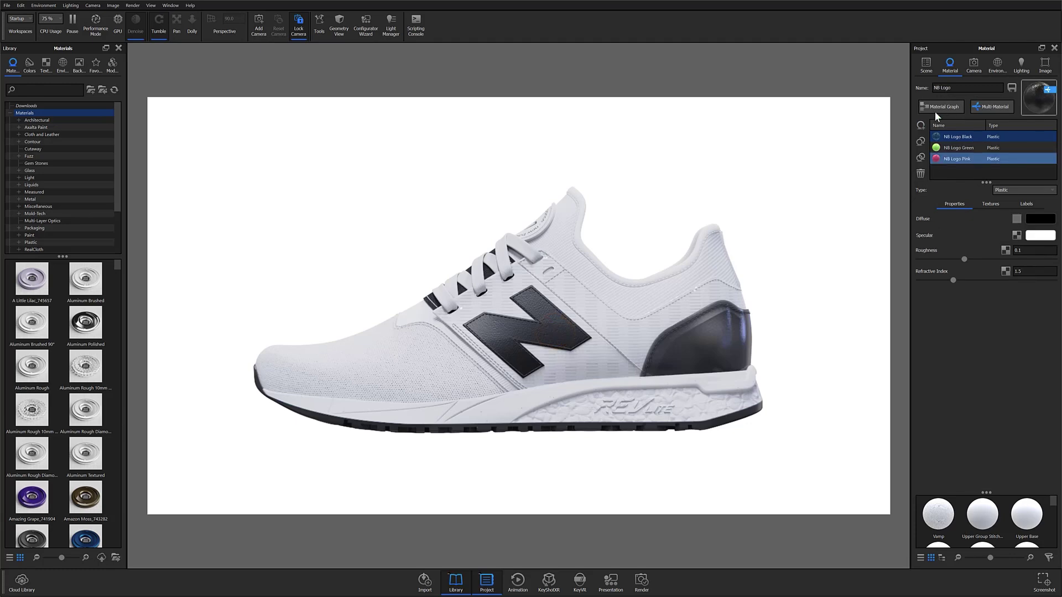
# - Preview the Medial and Top cameras, then return to the Lateral camera
pyautogui.click(973, 65)
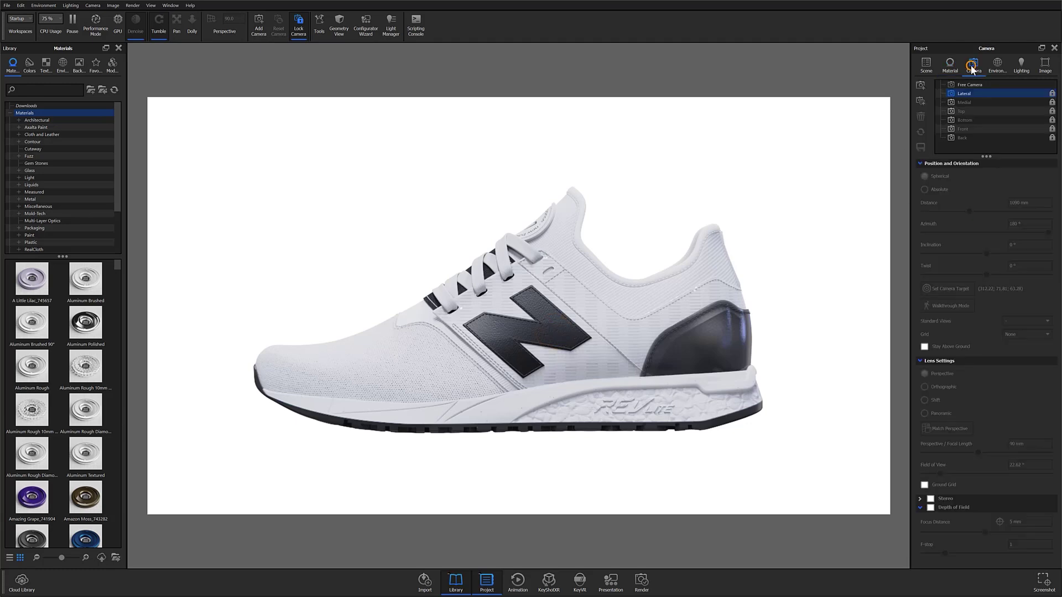
pyautogui.click(967, 100)
pyautogui.click(966, 112)
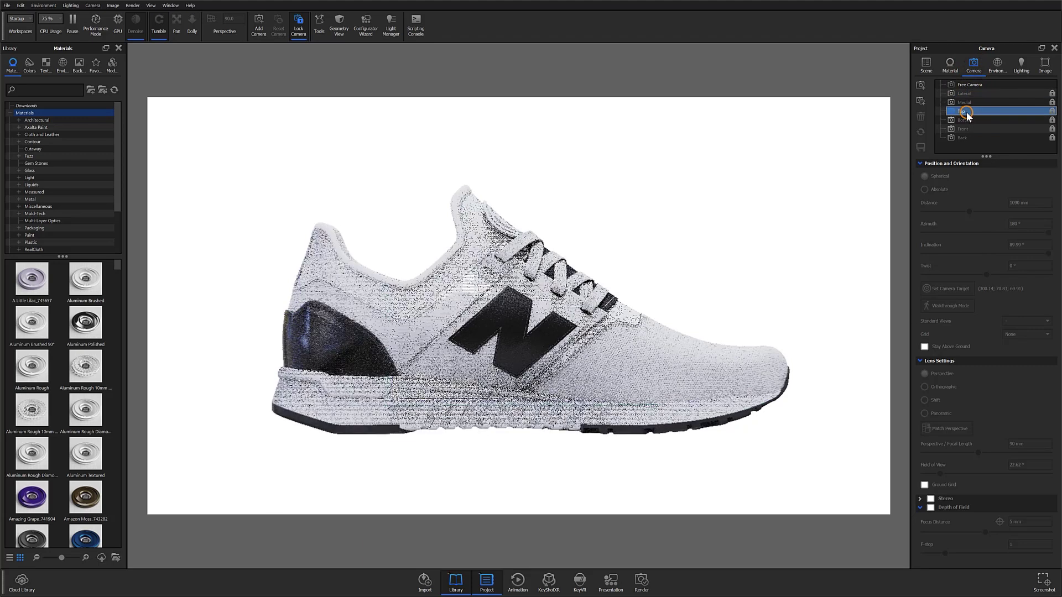
pyautogui.click(968, 93)
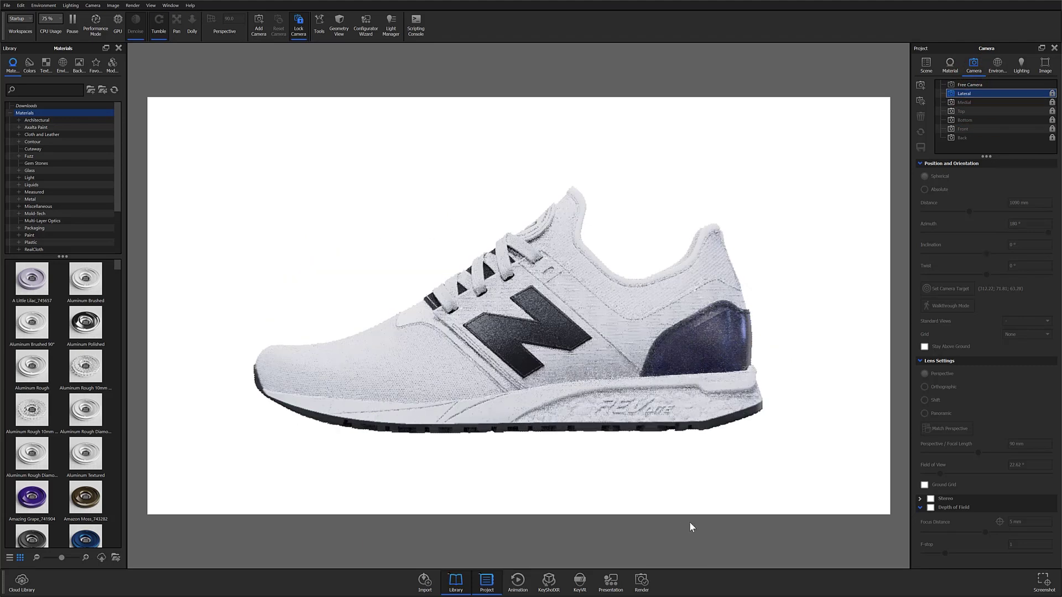
# - Open the Render settings on the CMF output tab and bring up the callout setup
pyautogui.click(641, 582)
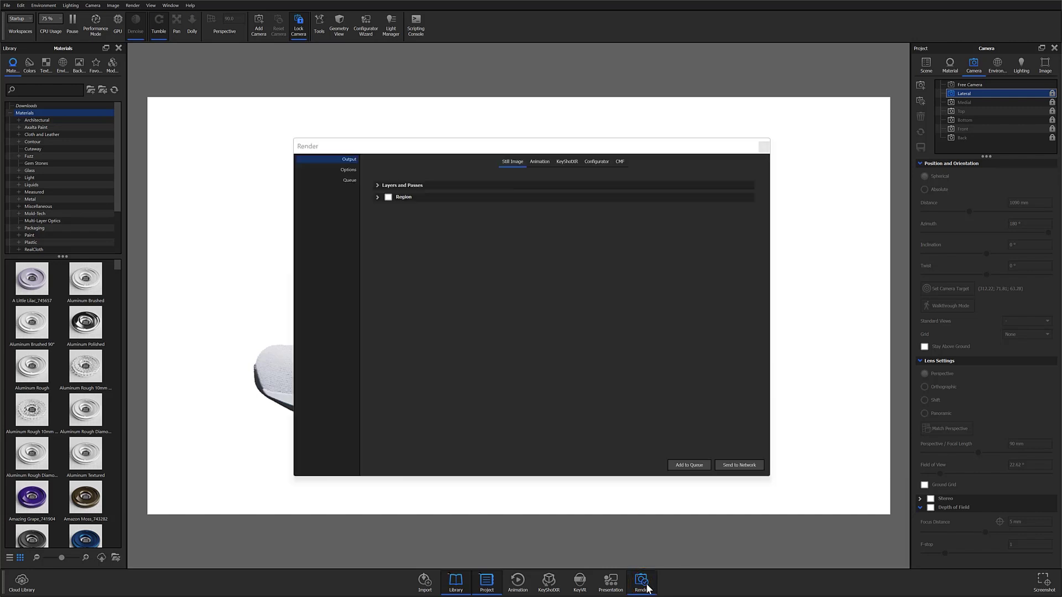
pyautogui.click(619, 162)
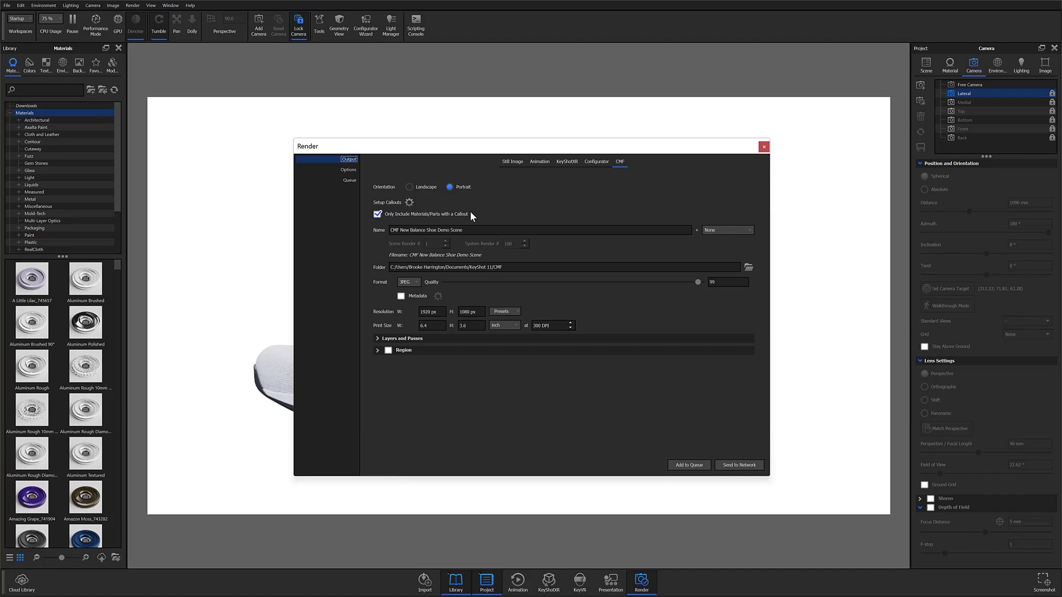
pyautogui.click(412, 202)
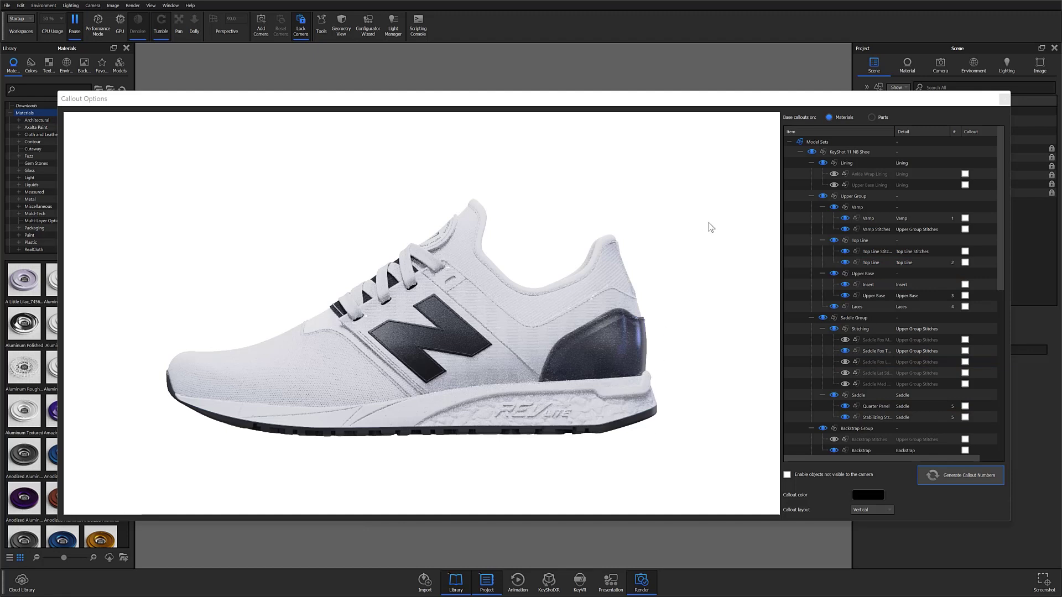
# - Keep the callouts based on materials rather than parts
pyautogui.click(843, 104)
pyautogui.click(872, 118)
pyautogui.click(837, 117)
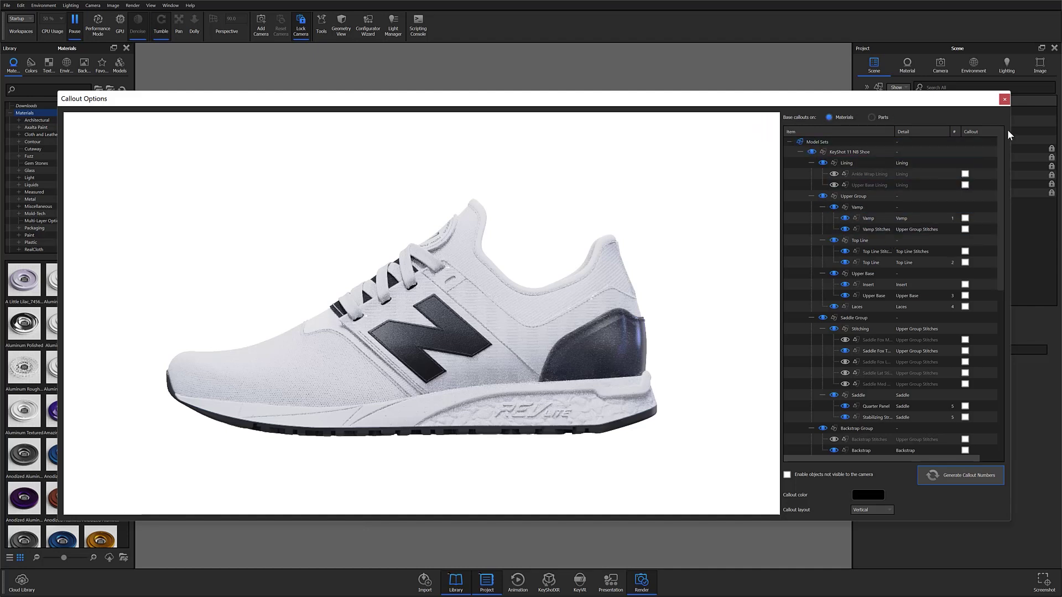
pyautogui.moveTo(1001, 131)
pyautogui.mouseDown()
pyautogui.moveTo(1016, 324)
pyautogui.moveTo(1007, 131)
pyautogui.mouseUp()
# - Add callouts to Vamp, Top Line, Upper Base, Laces and Quarter Panel
pyautogui.click(959, 219)
pyautogui.click(963, 219)
pyautogui.click(961, 263)
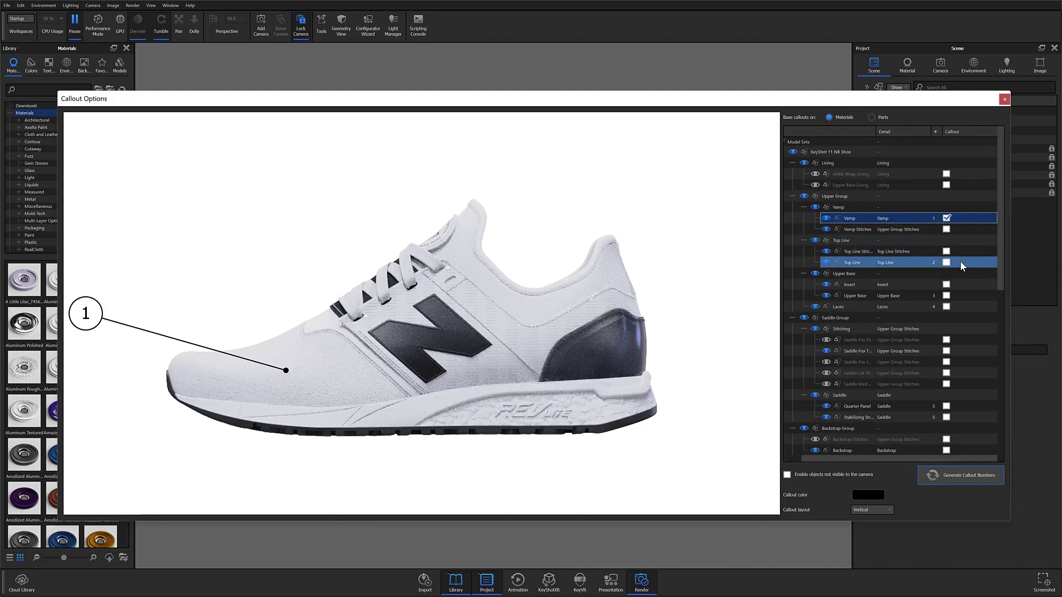
pyautogui.click(946, 263)
pyautogui.click(946, 295)
pyautogui.click(946, 295)
pyautogui.click(946, 306)
pyautogui.click(946, 306)
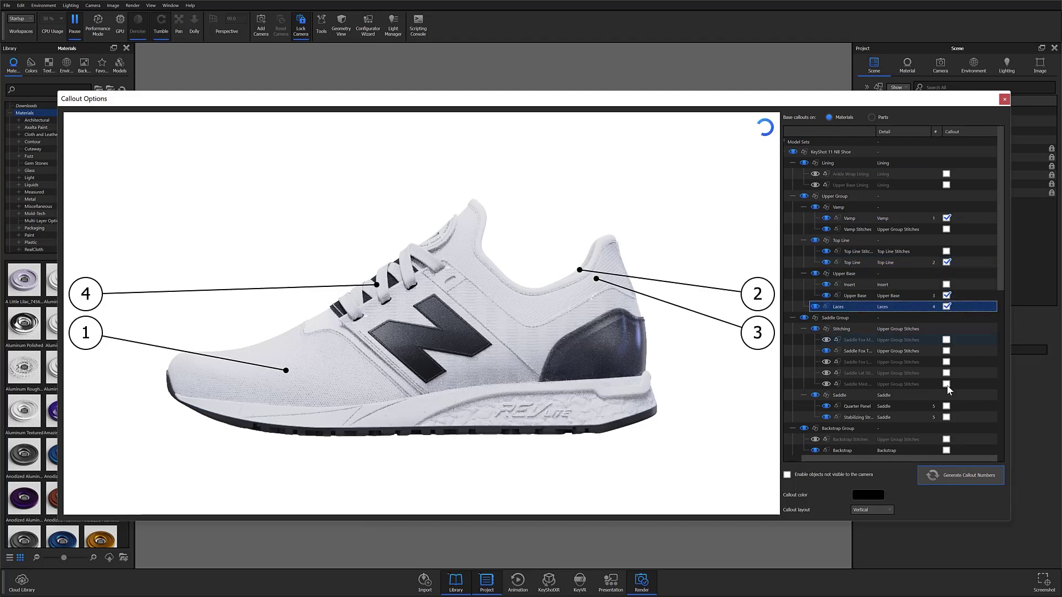
pyautogui.click(945, 407)
pyautogui.click(946, 406)
# - Add callouts to Throat Strap, Med NB Logo, Tongue Logo, Foxing, OutSole Toe, Midsole Wedge and MidSole
pyautogui.scroll(-5, 947, 387)
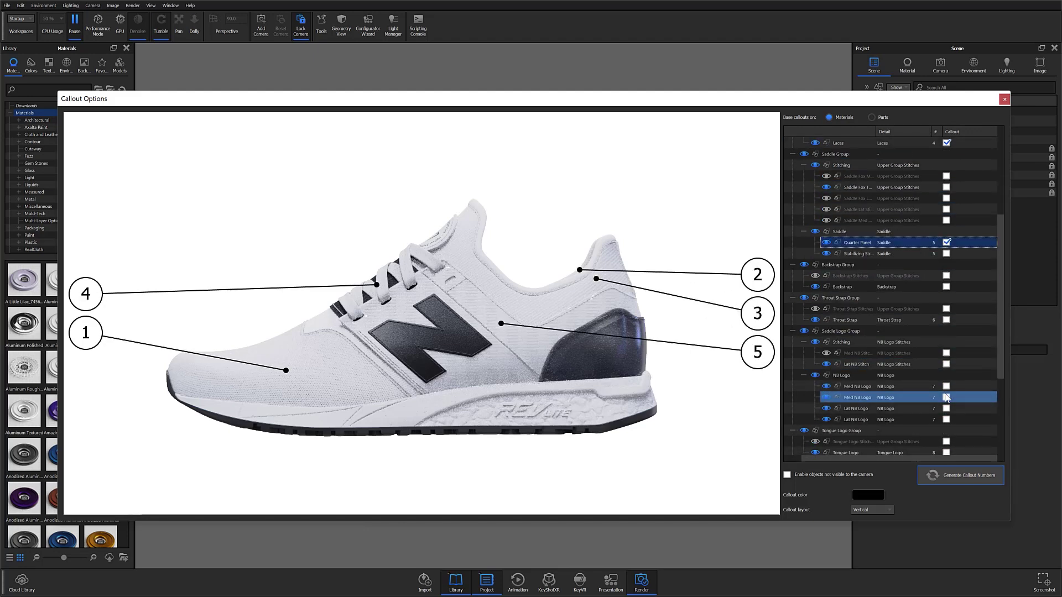
pyautogui.click(946, 320)
pyautogui.click(946, 386)
pyautogui.scroll(-5, 947, 332)
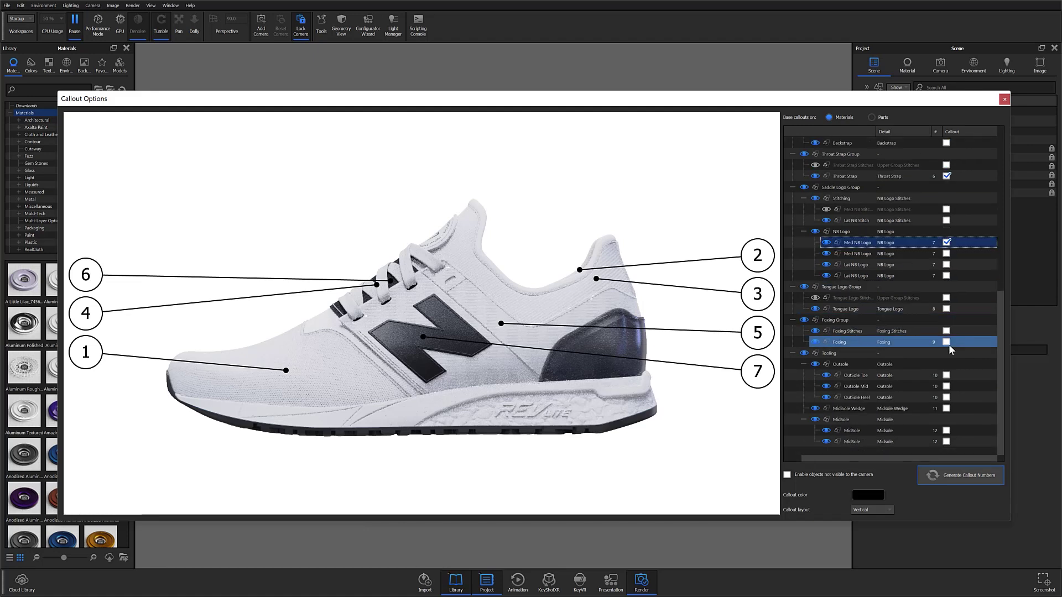
pyautogui.click(946, 308)
pyautogui.click(946, 341)
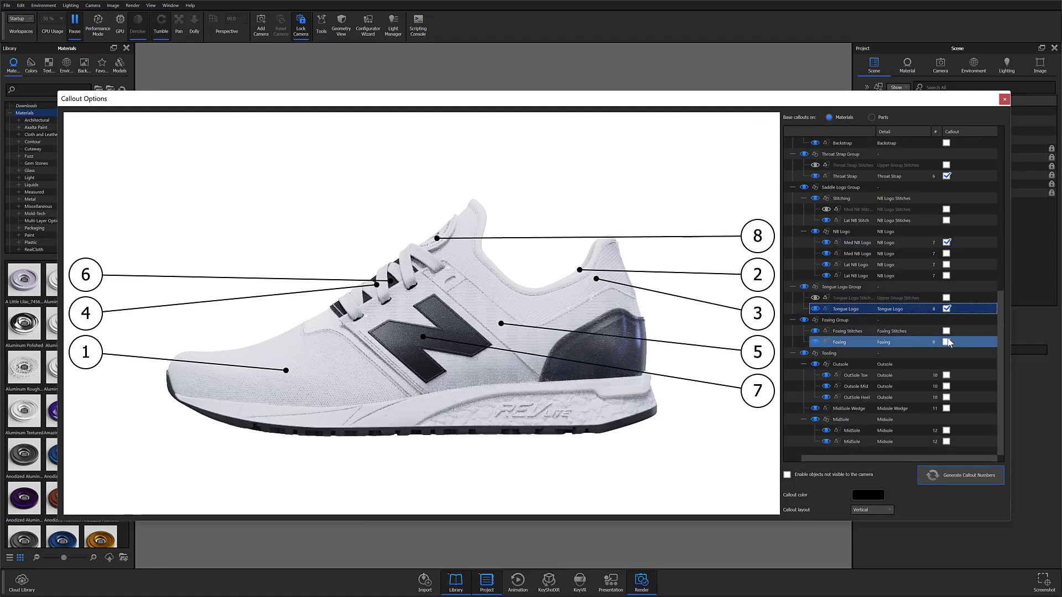
pyautogui.click(946, 375)
pyautogui.click(946, 408)
pyautogui.click(946, 430)
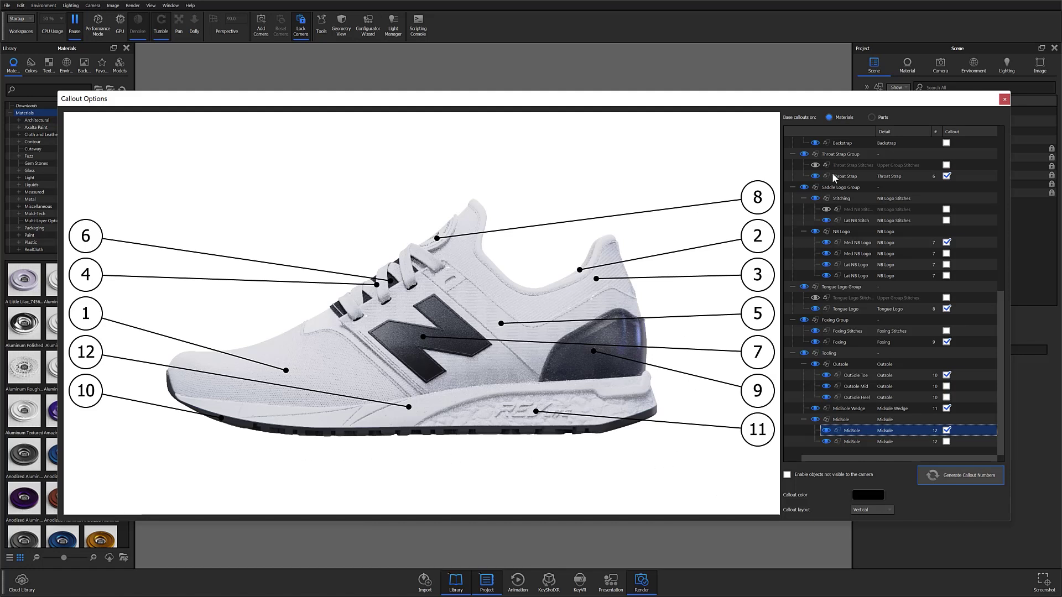
# - Remove the Med NB Logo and Upper Base callouts
pyautogui.scroll(1, 947, 348)
pyautogui.click(947, 274)
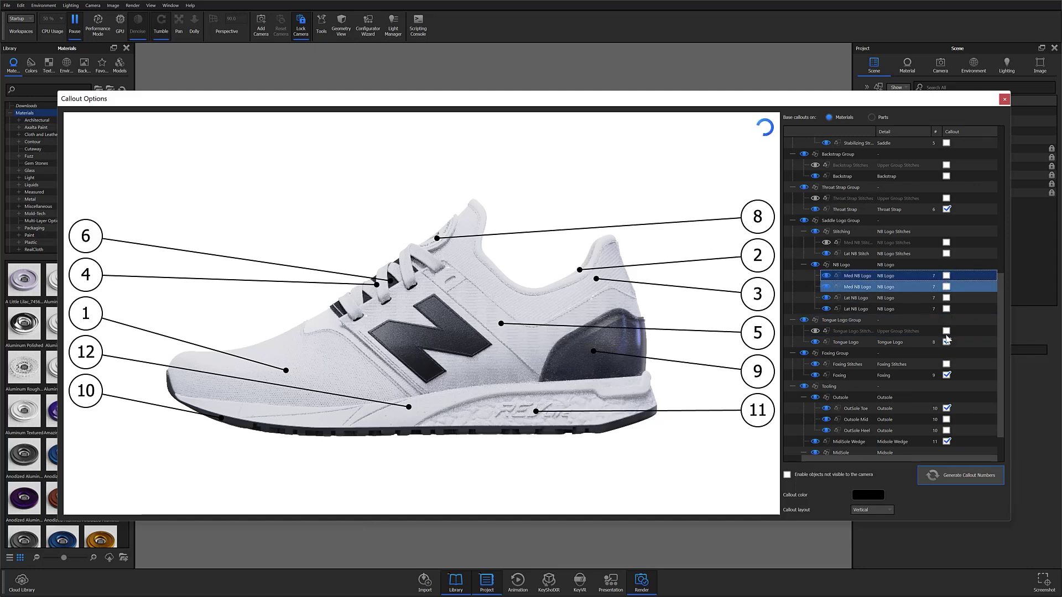
pyautogui.scroll(7, 953, 260)
pyautogui.click(947, 254)
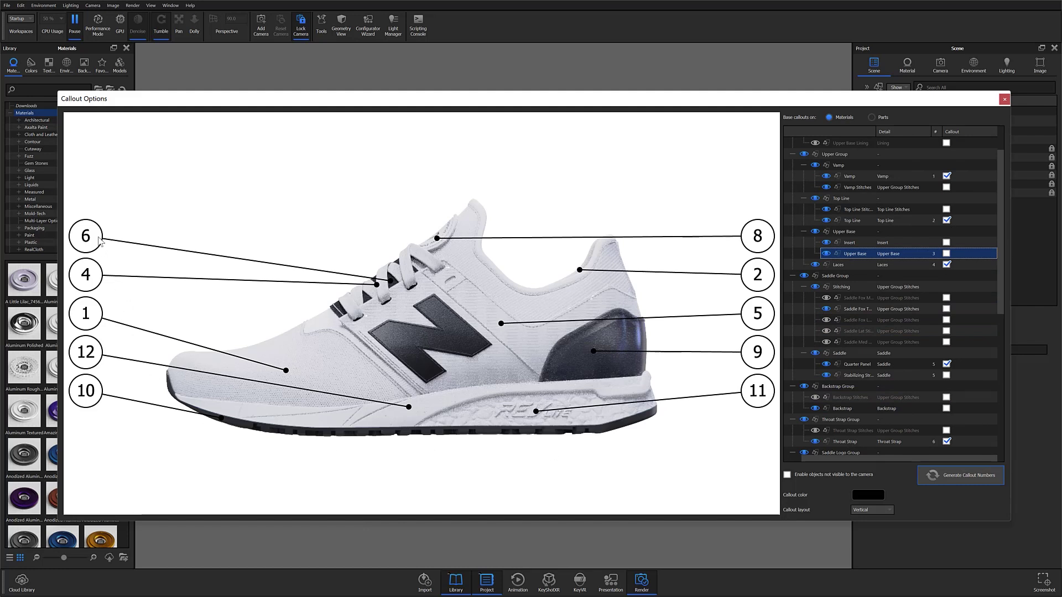
# - Set the Laces callout number to 3 and regenerate consecutive callout numbers
pyautogui.scroll(1, 942, 215)
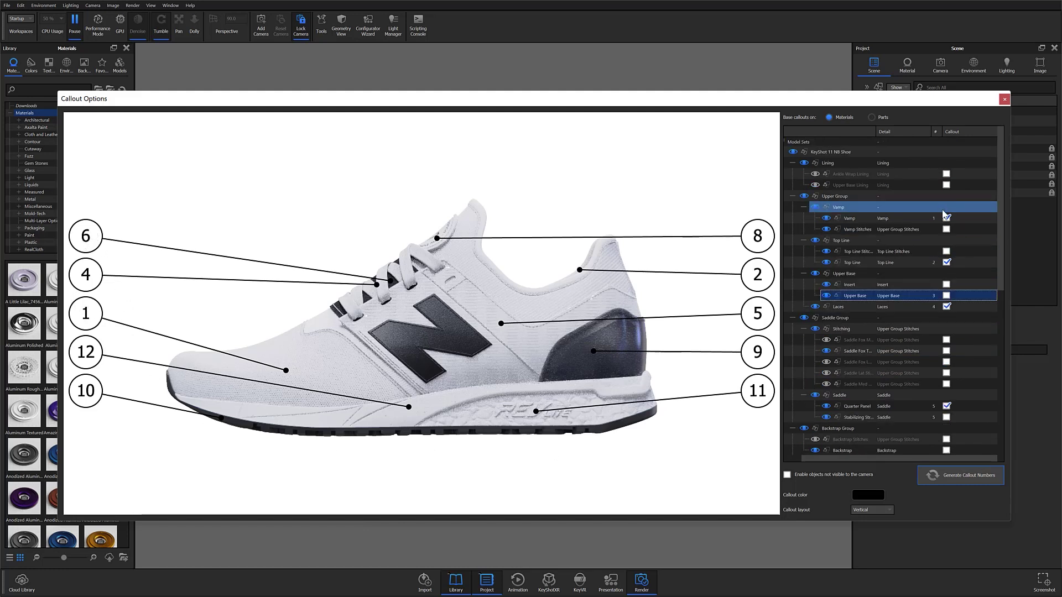
pyautogui.scroll(-2, 942, 211)
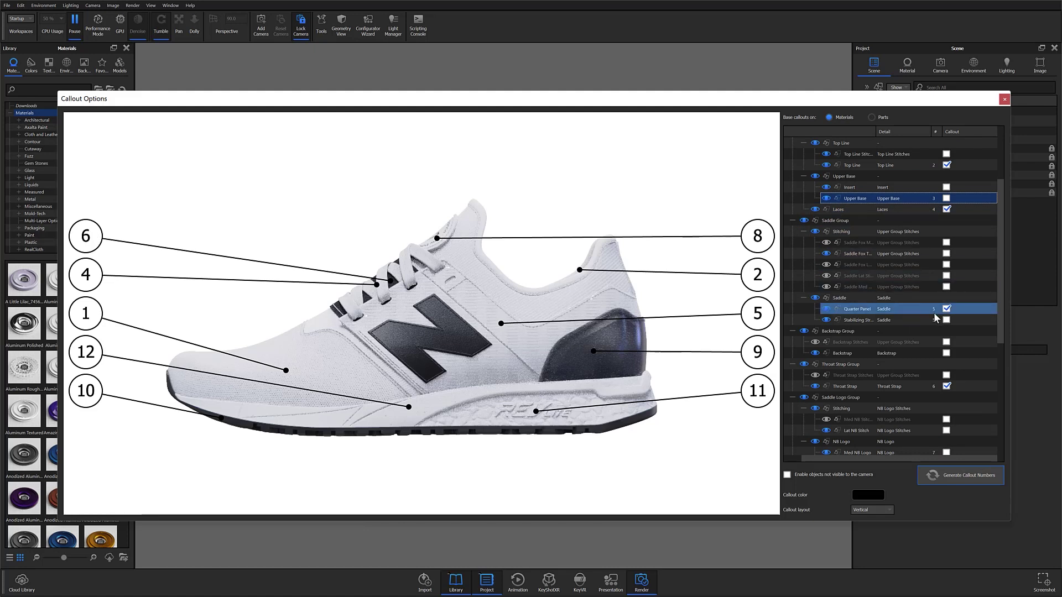
pyautogui.doubleClick(933, 208)
pyautogui.write('3')
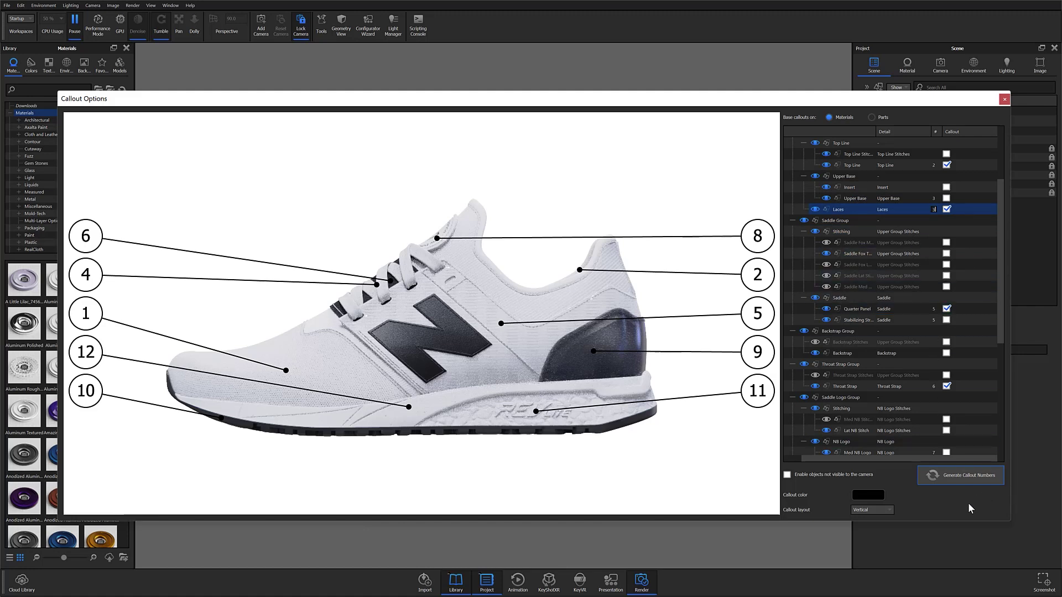
pyautogui.click(961, 463)
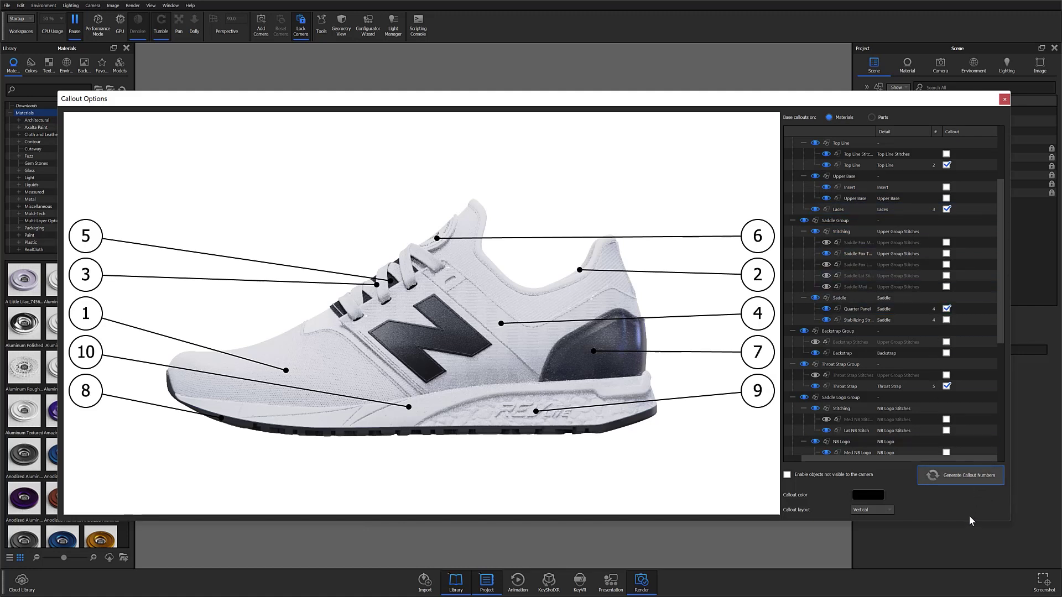
# - Enable callouts on objects not visible to the camera, testing one on Ankle Wrap Lining
pyautogui.scroll(-2, 945, 321)
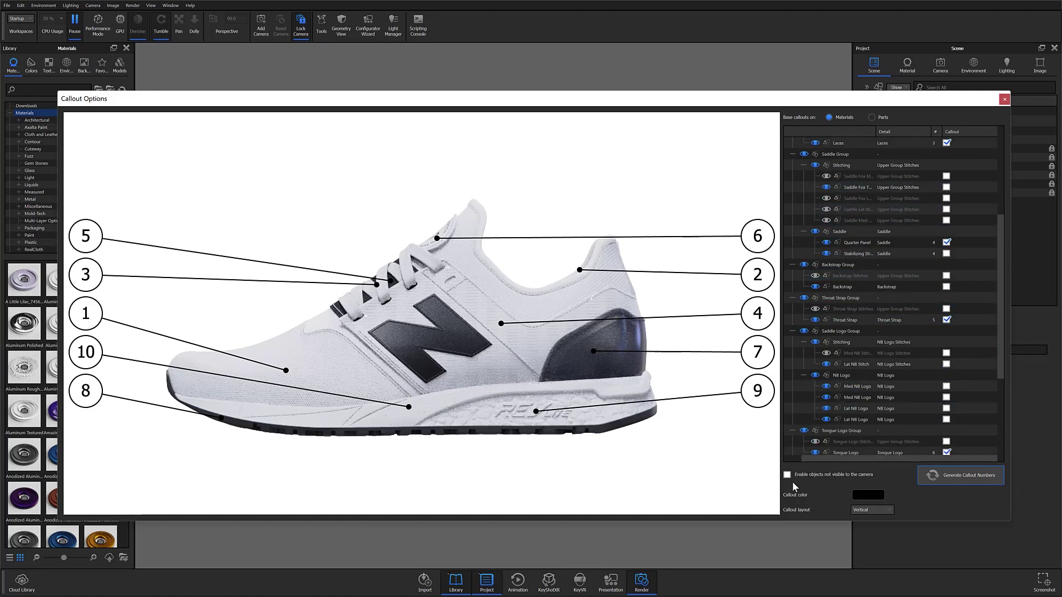
pyautogui.scroll(5, 914, 366)
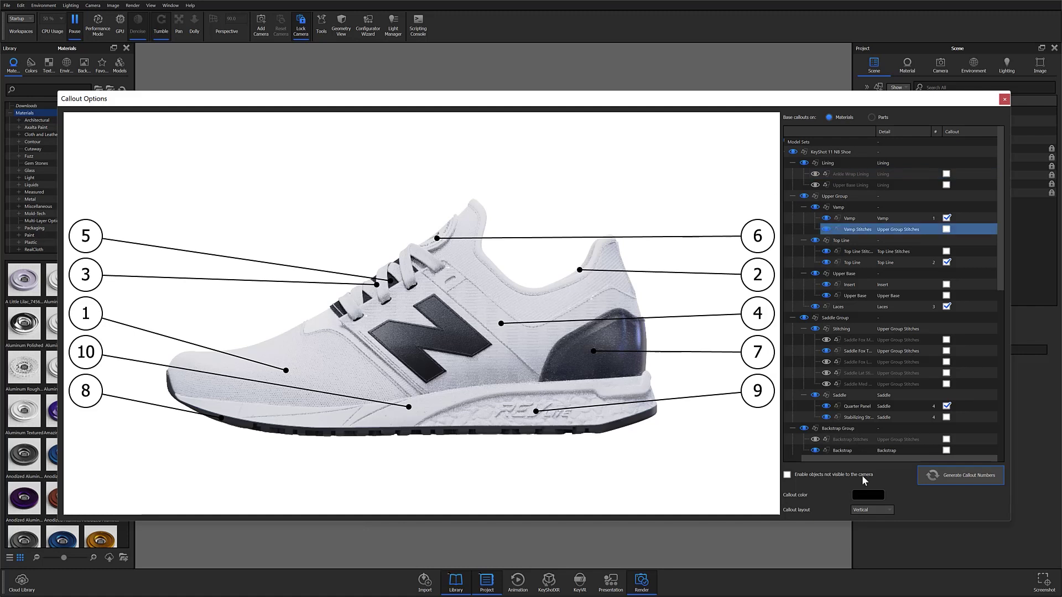
pyautogui.click(787, 474)
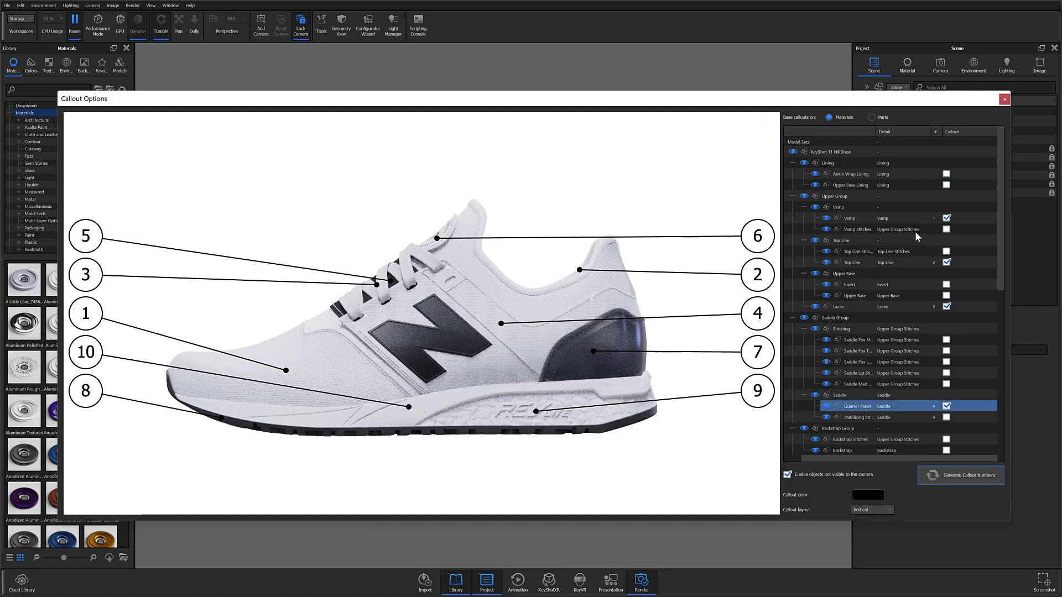
pyautogui.click(945, 174)
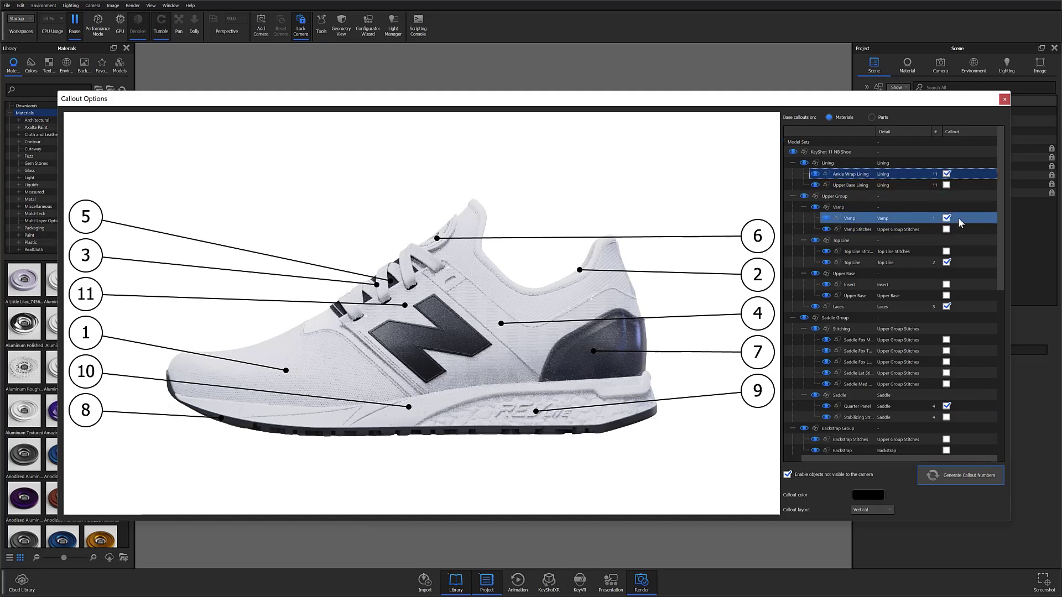
pyautogui.click(946, 173)
# - Try red and horizontal callouts, revert to black vertical ones, and close Callout Options
pyautogui.click(866, 495)
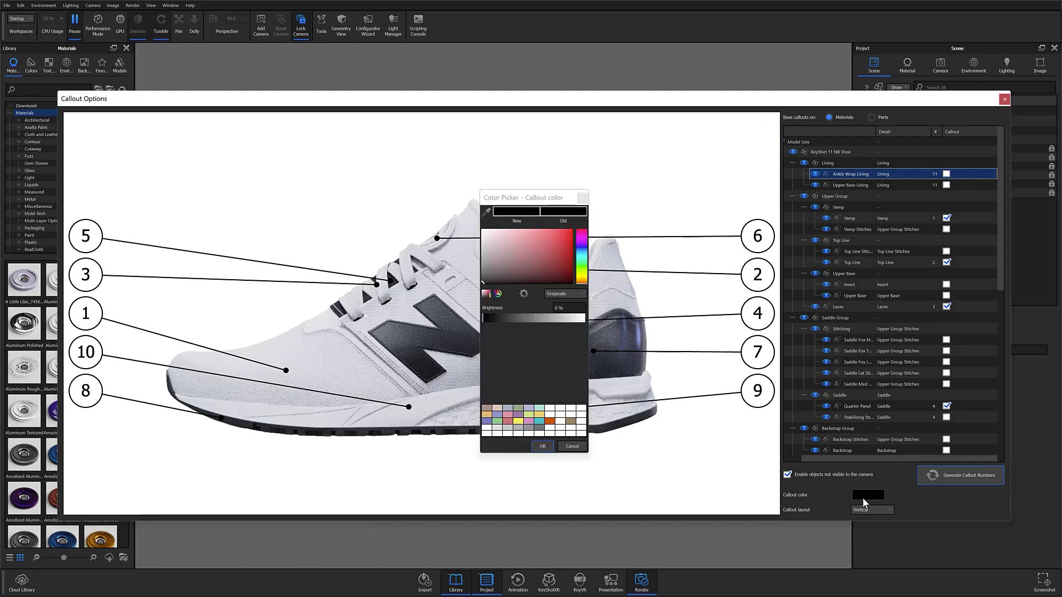
pyautogui.click(555, 244)
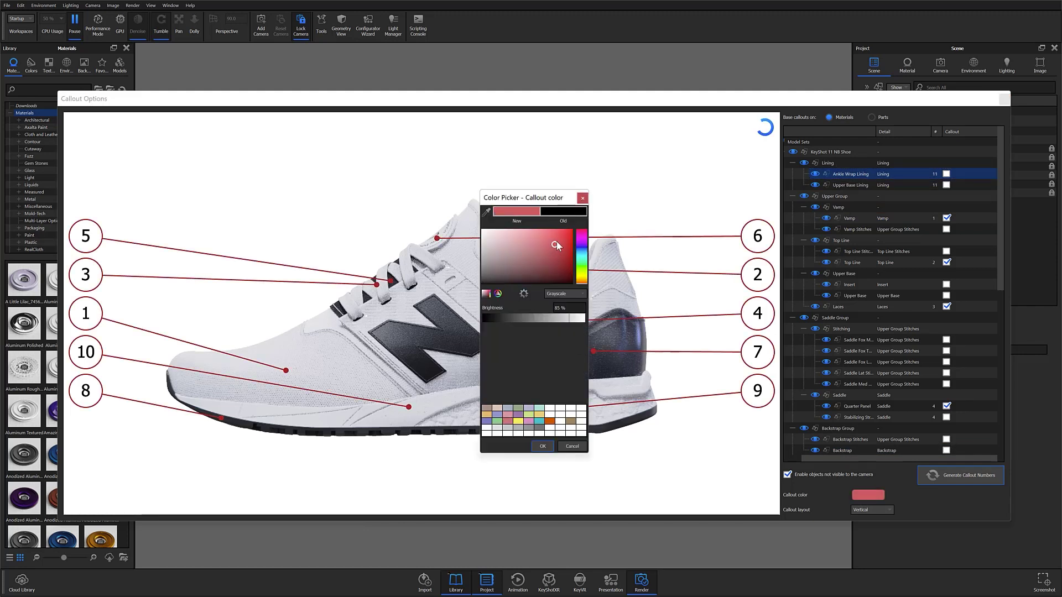
pyautogui.click(571, 445)
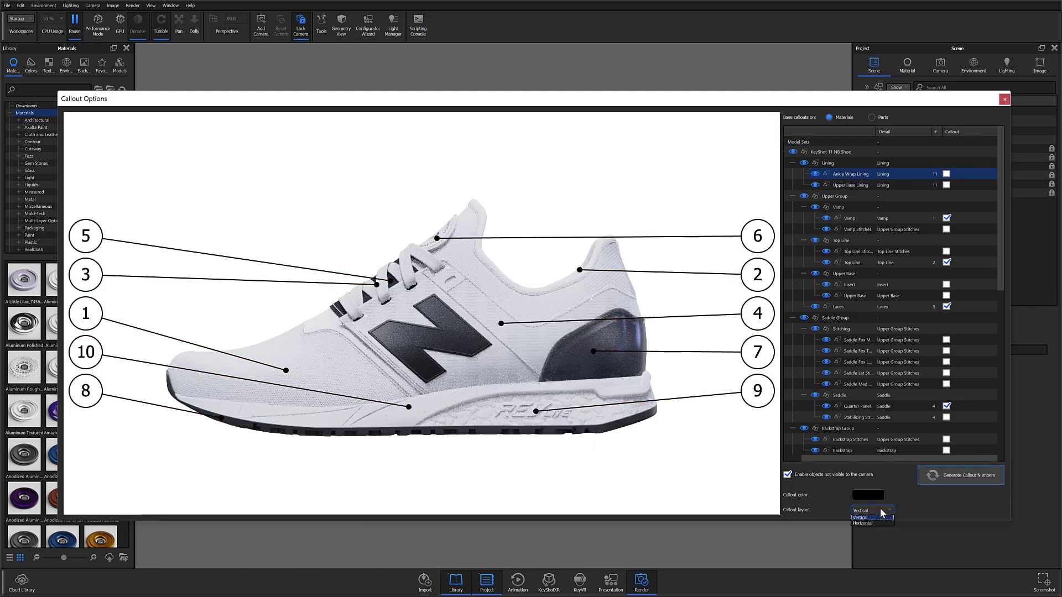
pyautogui.click(880, 525)
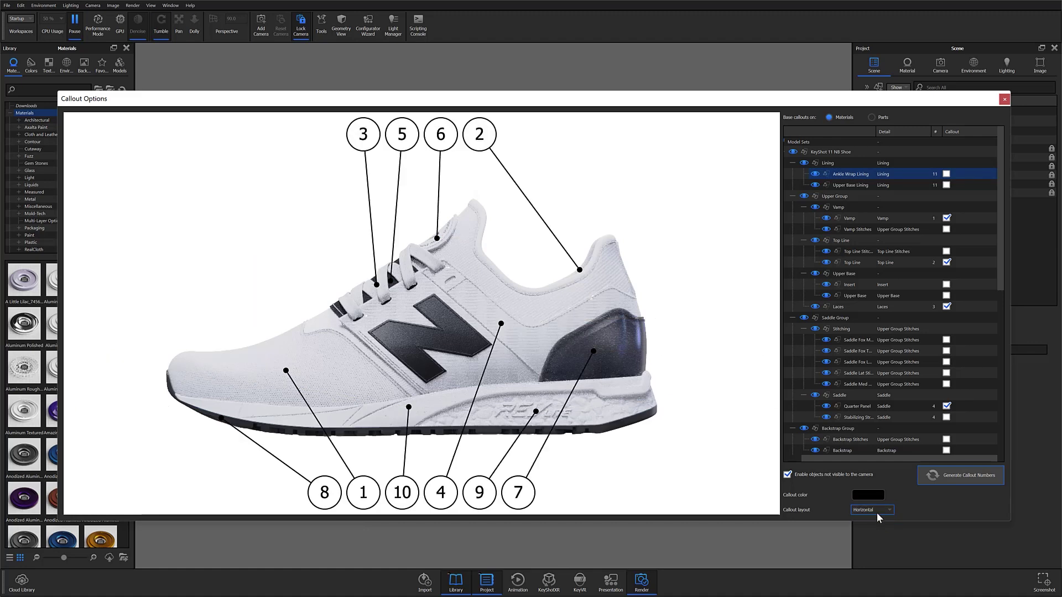
pyautogui.click(877, 512)
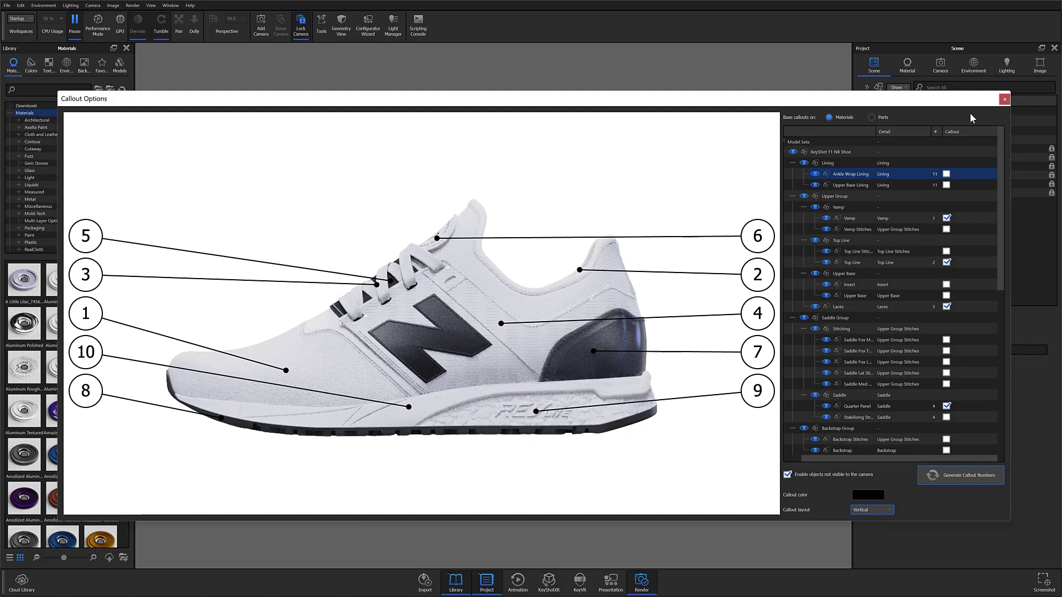
pyautogui.click(1003, 101)
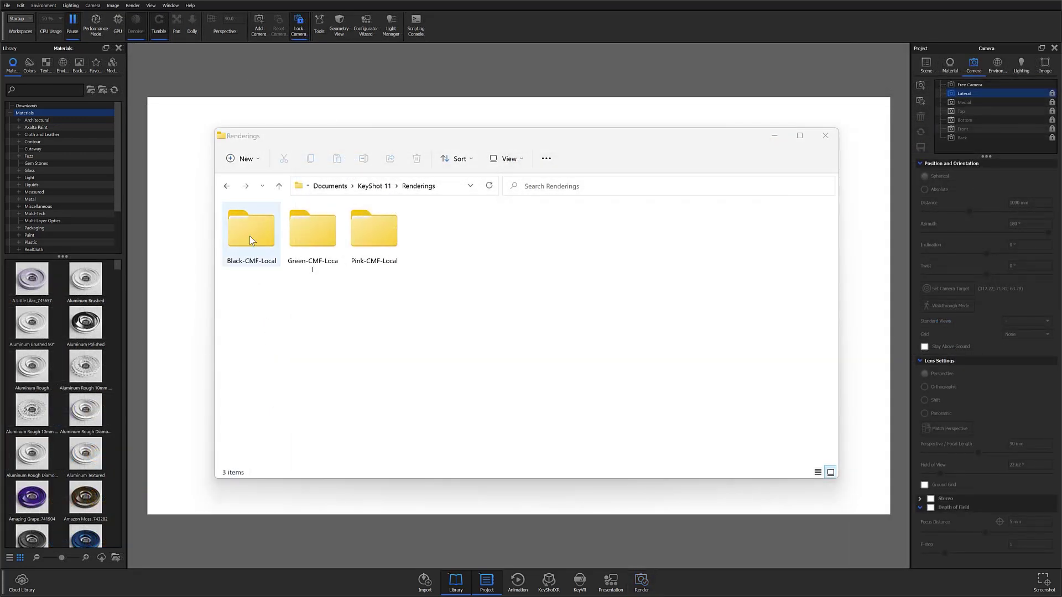
# - Open the Black-CMF-Local renderings folder and glance into its img subfolder
pyautogui.doubleClick(250, 235)
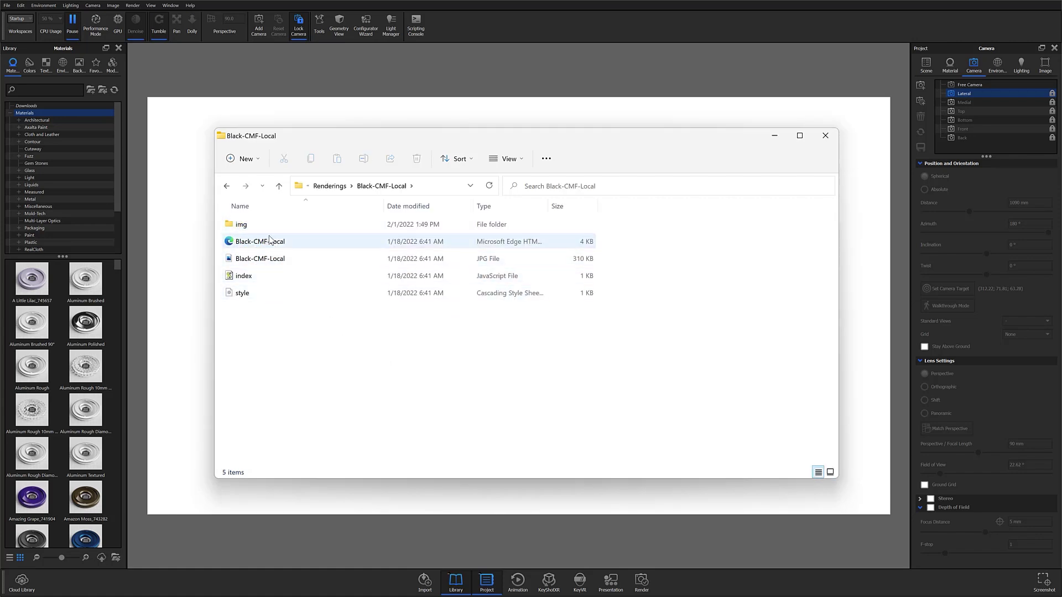
pyautogui.doubleClick(353, 226)
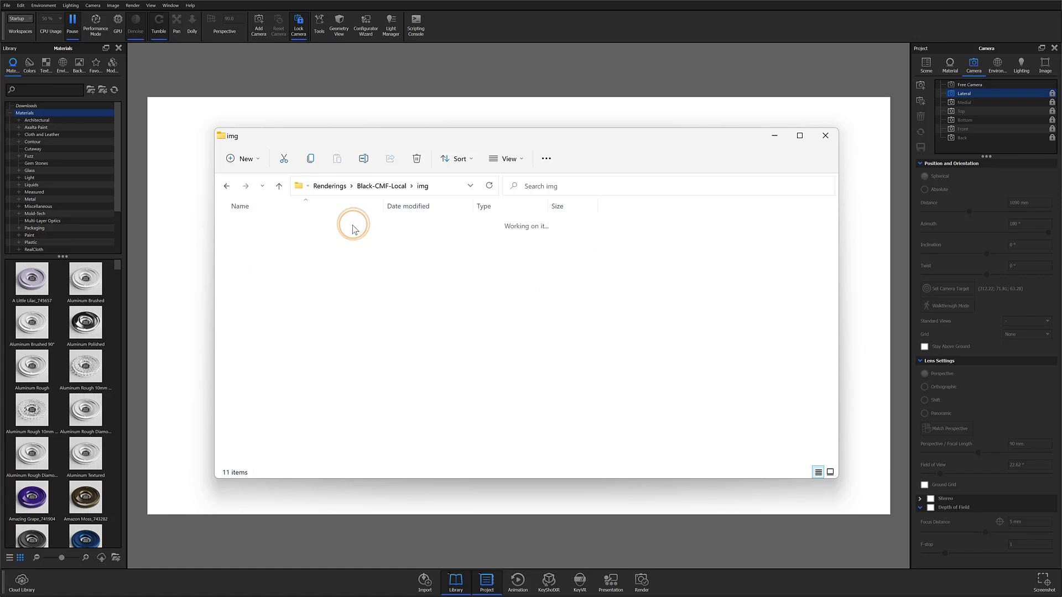
pyautogui.click(226, 186)
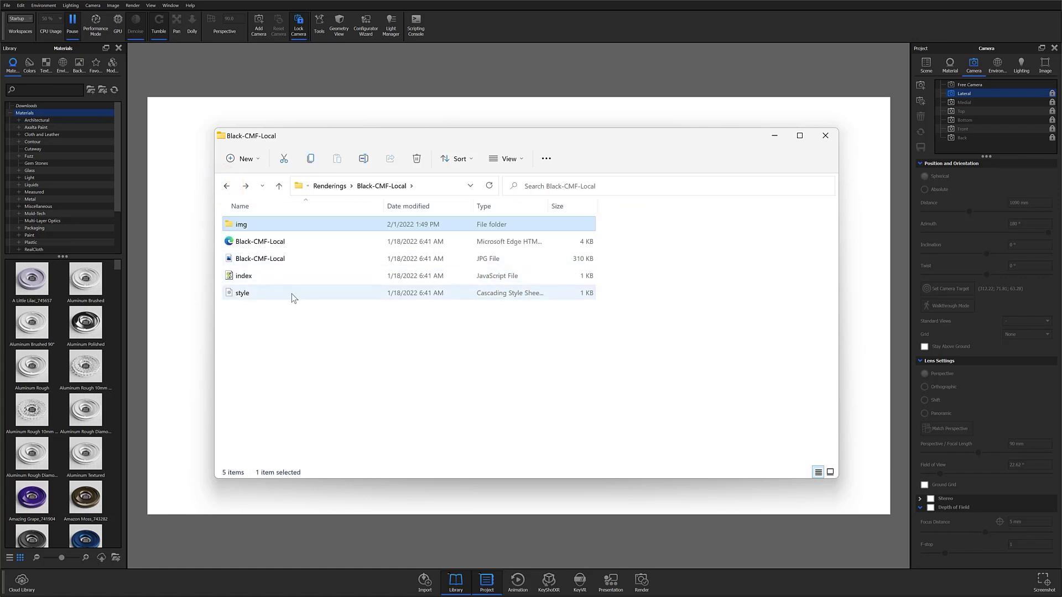
# - View the Black-CMF-Local JPG render of the white sneaker, then select the HTML page
pyautogui.click(257, 260)
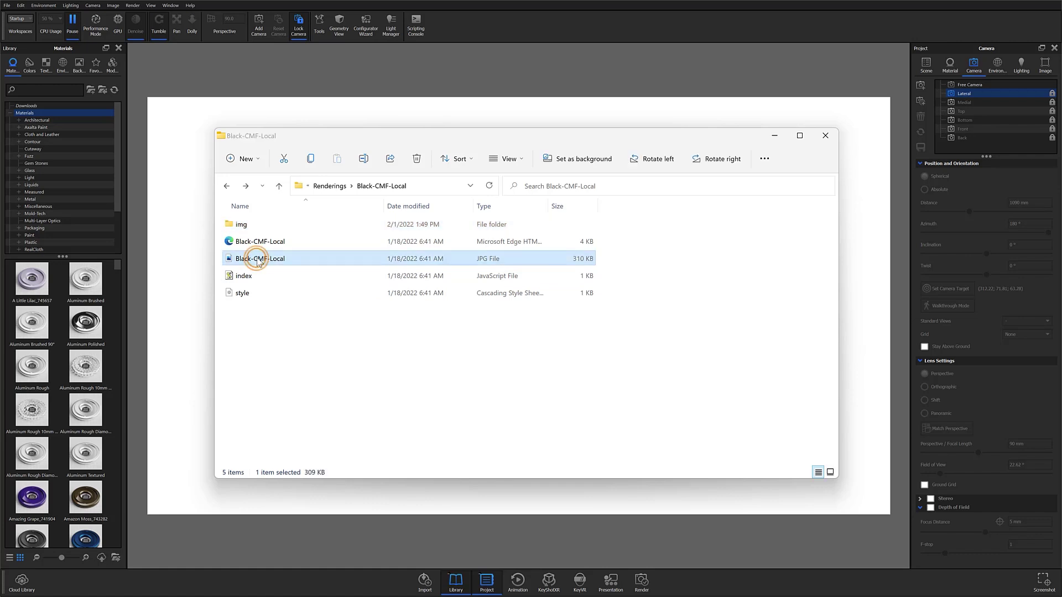
pyautogui.doubleClick(258, 260)
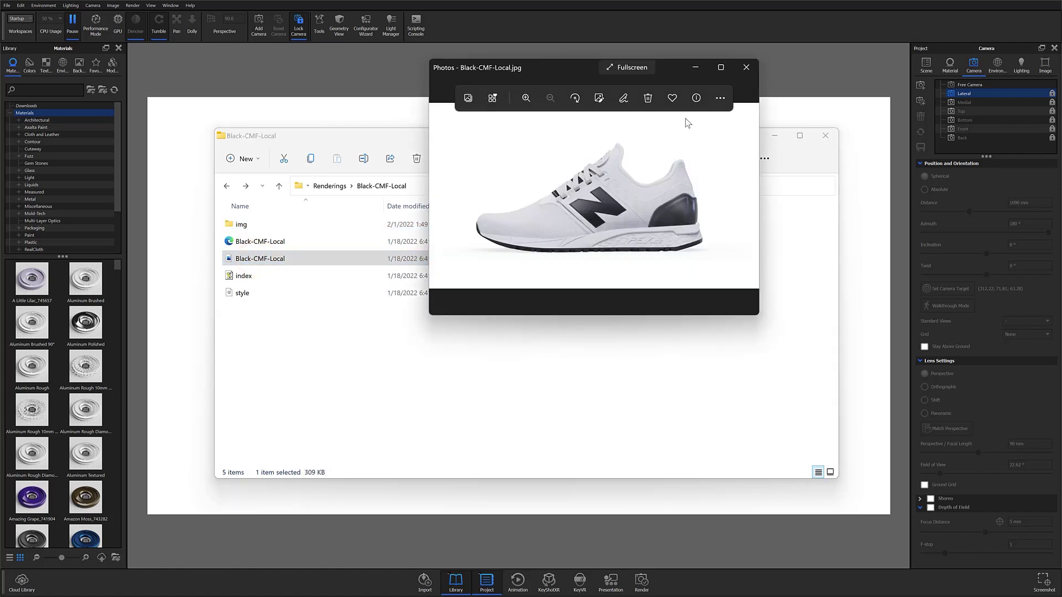
pyautogui.click(745, 67)
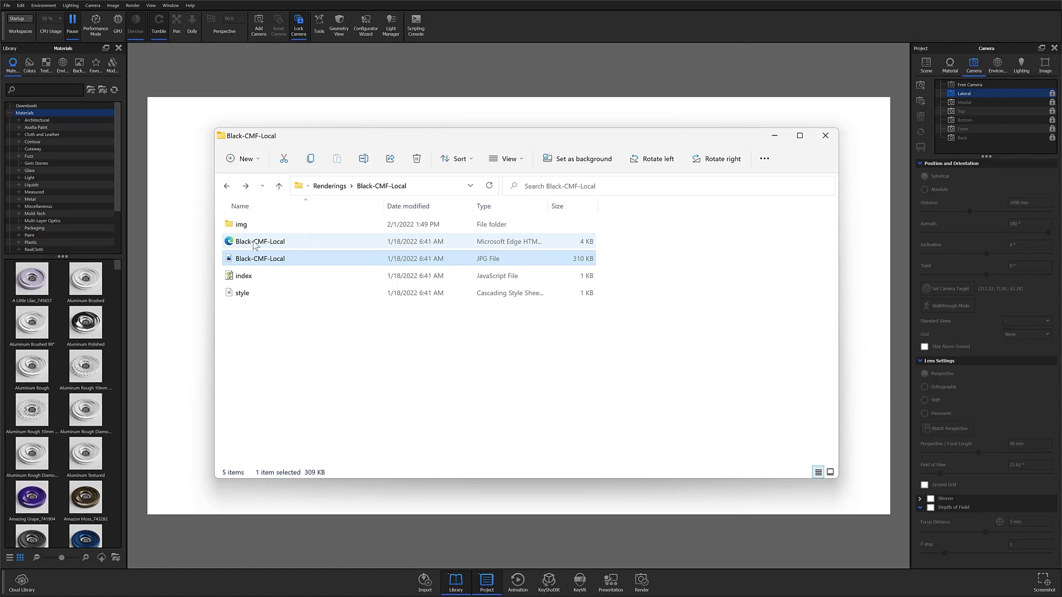
pyautogui.click(299, 243)
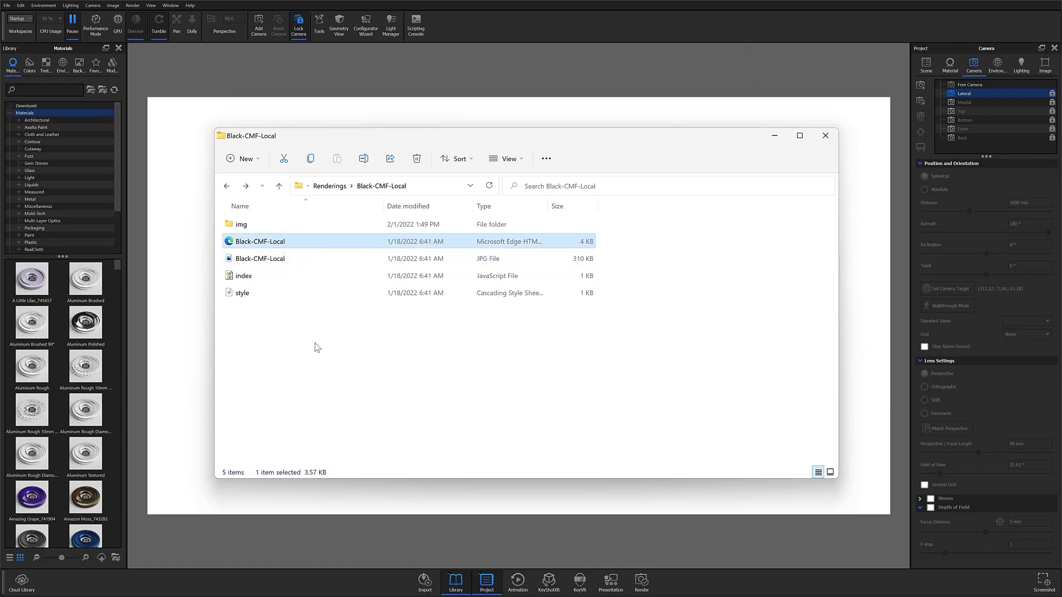
# - Open the Black-CMF-Local page in Edge and scroll through its numbered callouts and materials table
pyautogui.doubleClick(303, 245)
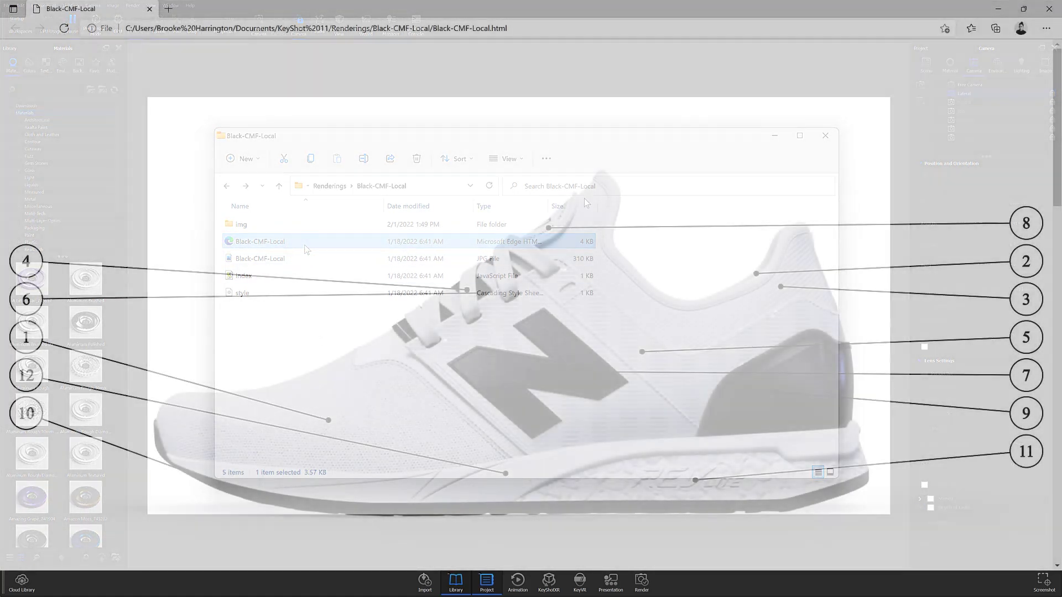
pyautogui.scroll(-3, 666, 128)
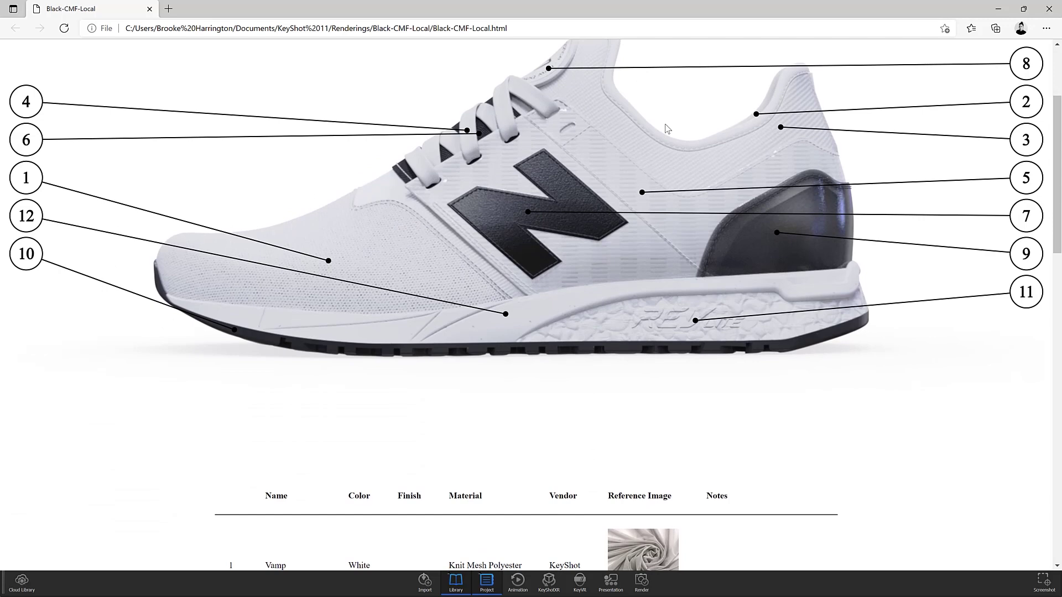
pyautogui.scroll(-4, 665, 123)
pyautogui.scroll(7, 665, 122)
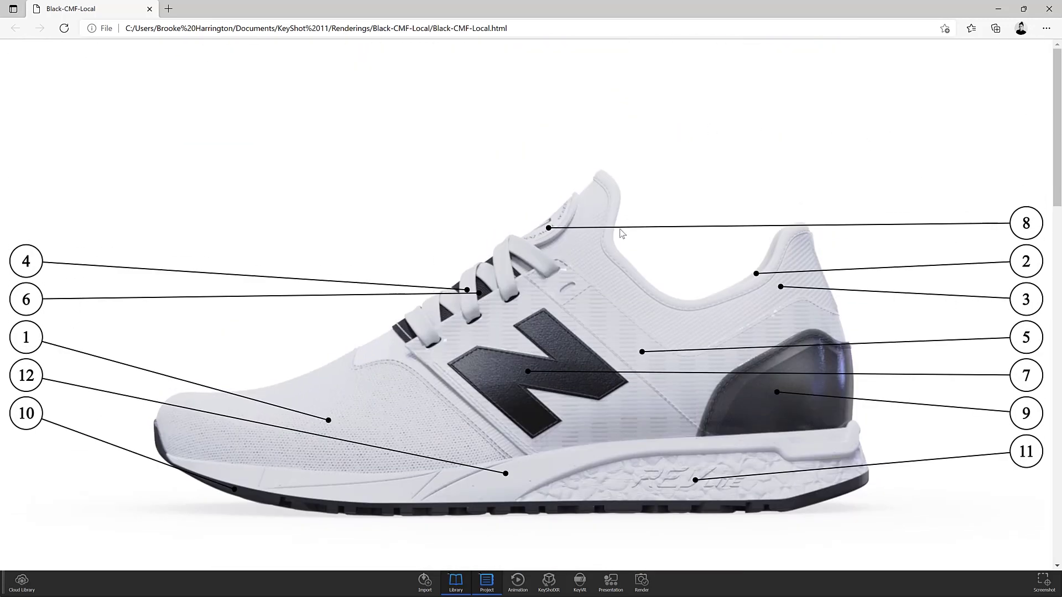
pyautogui.scroll(-10, 621, 233)
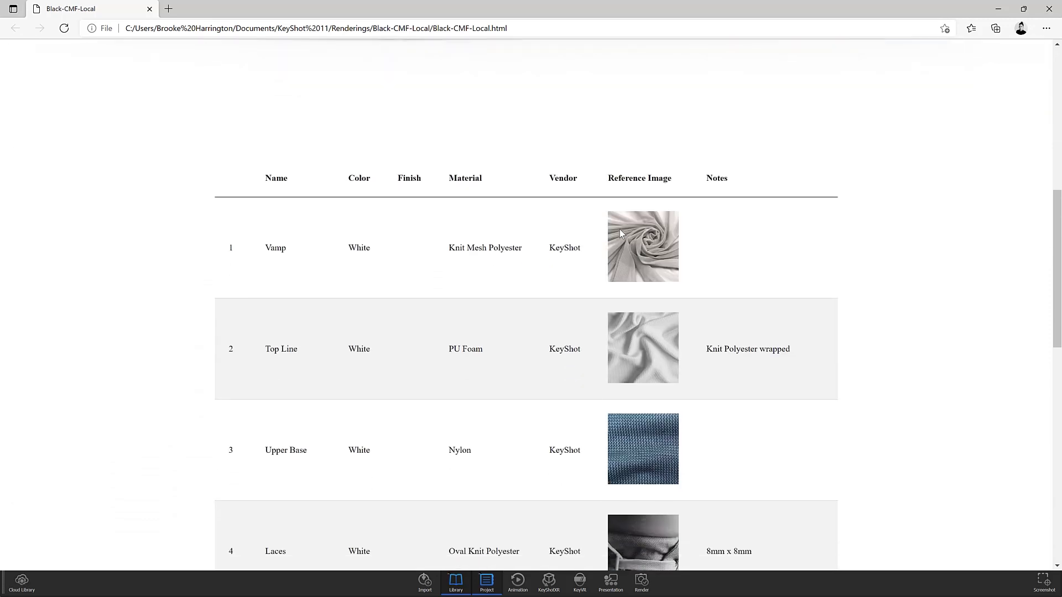
pyautogui.scroll(-3, 619, 229)
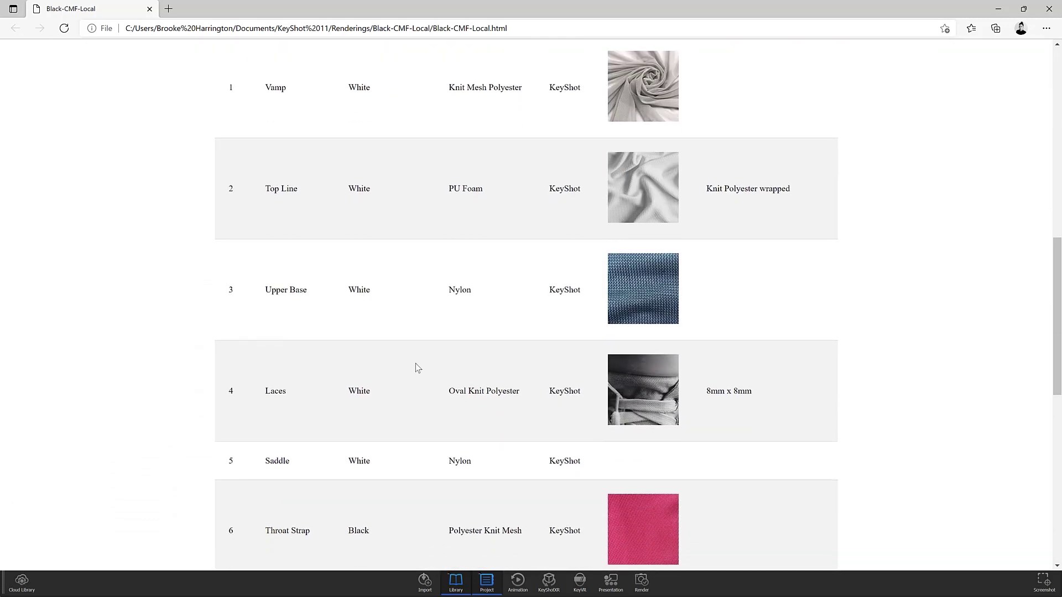
pyautogui.scroll(-8, 712, 372)
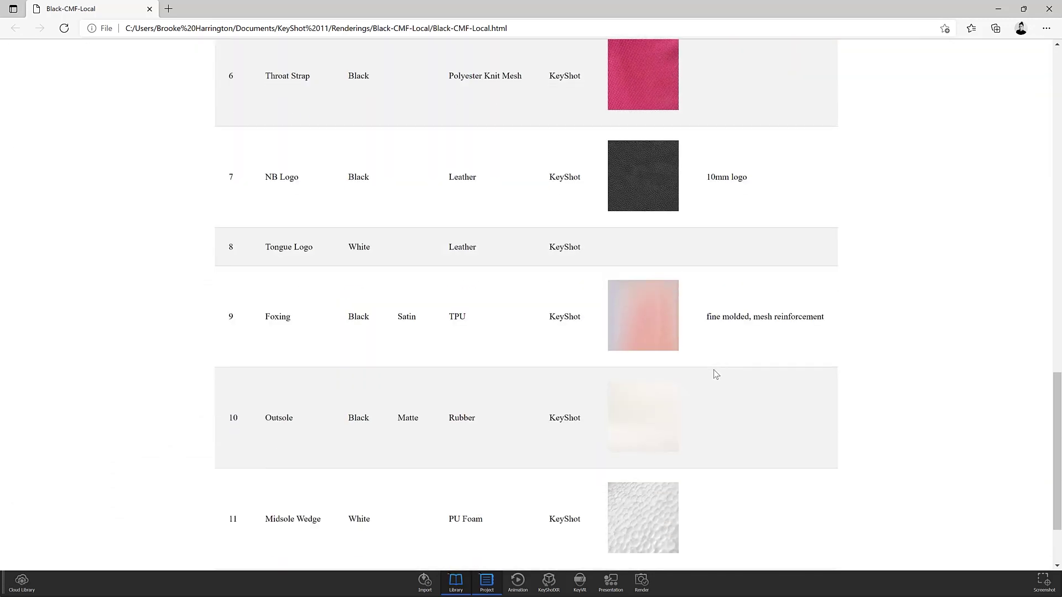
pyautogui.scroll(12, 715, 372)
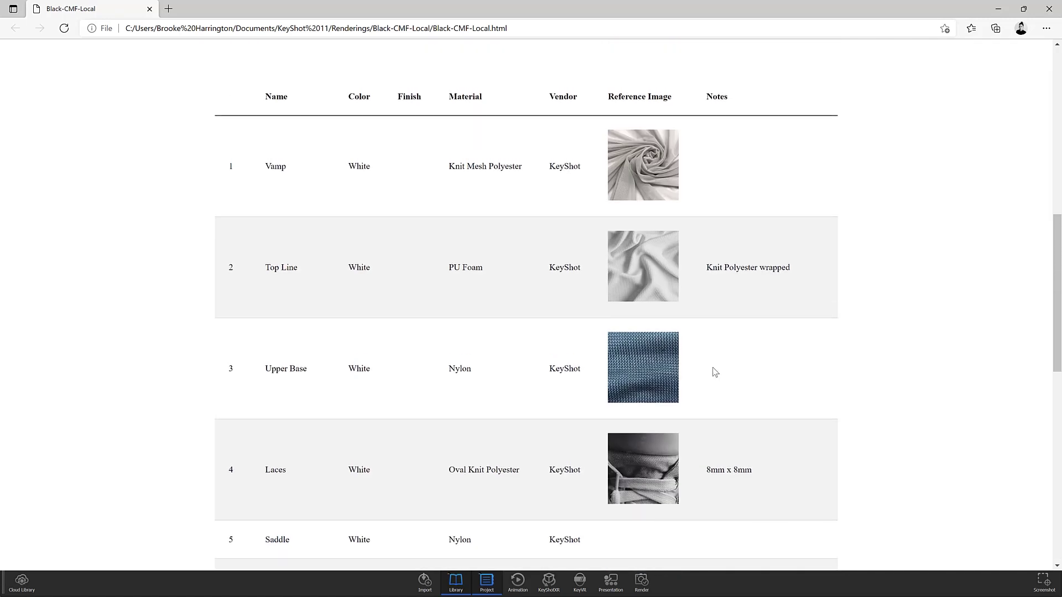
pyautogui.scroll(10, 715, 372)
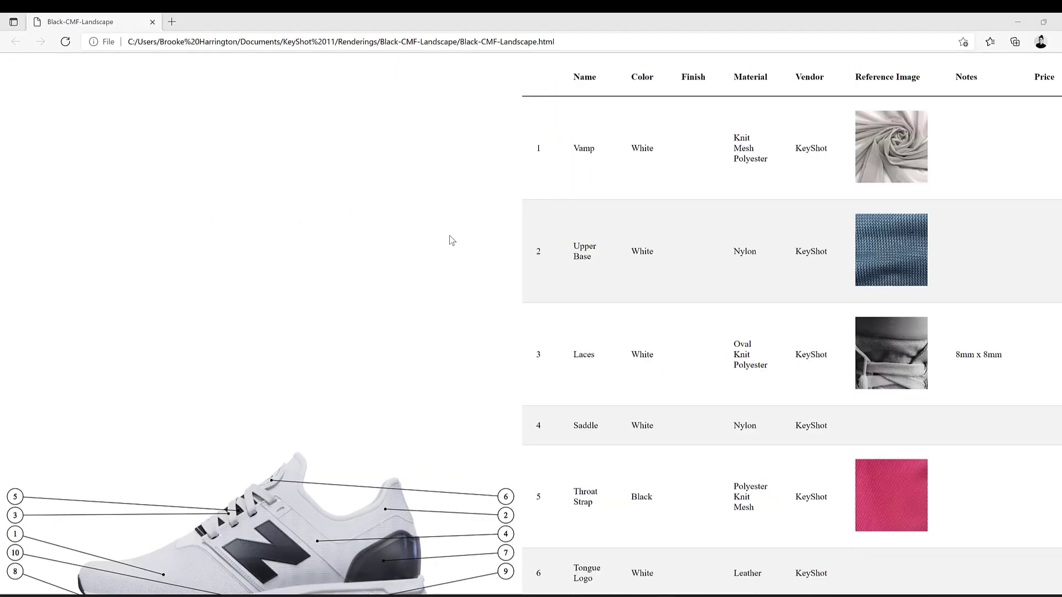
pyautogui.scroll(-6, 450, 237)
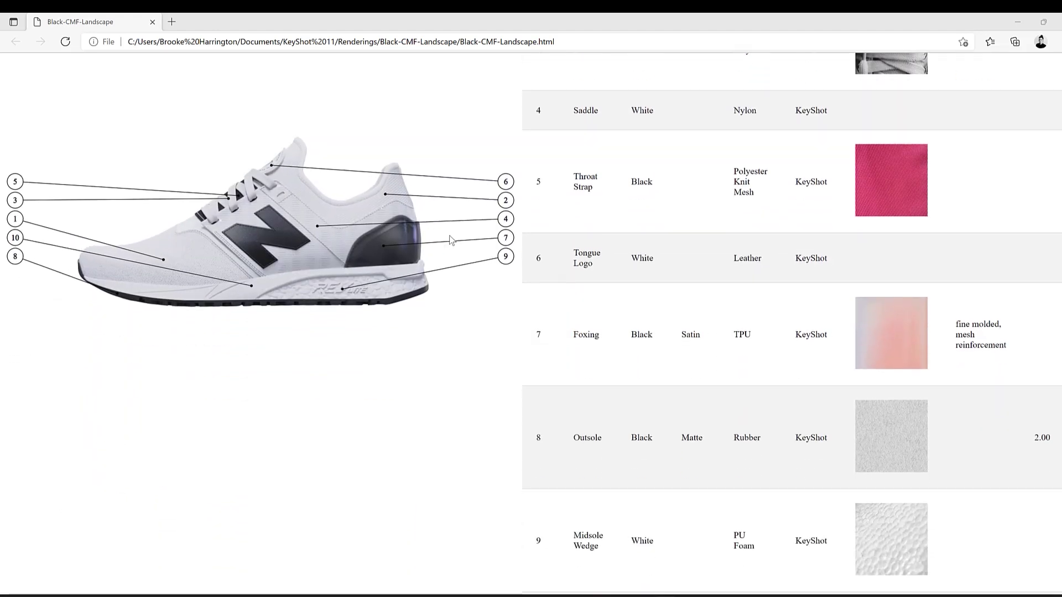
pyautogui.scroll(5, 451, 240)
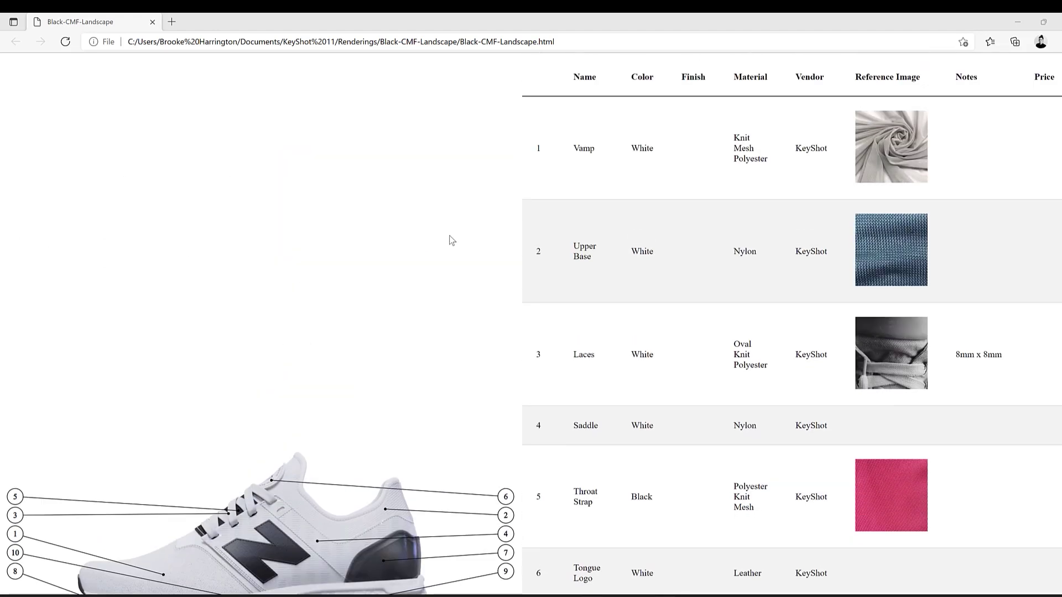
pyautogui.scroll(-5, 820, 187)
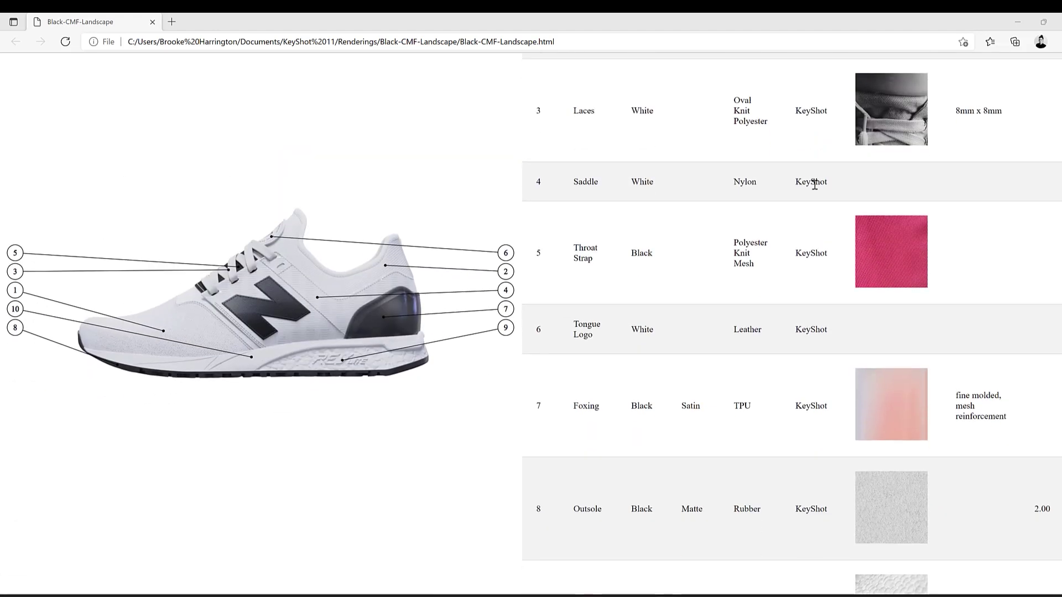
pyautogui.scroll(-3, 814, 185)
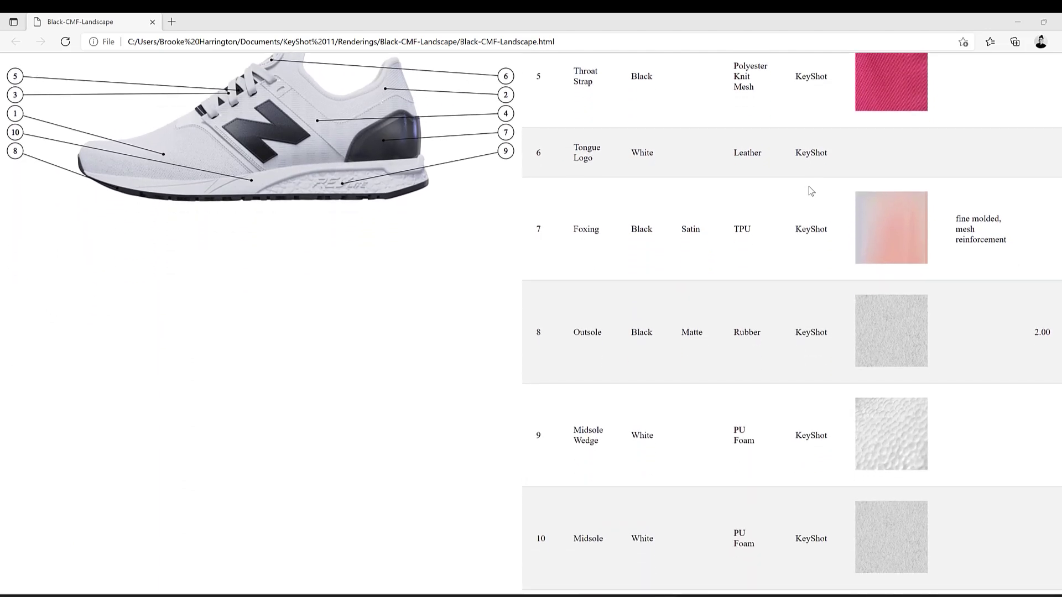
pyautogui.scroll(7, 808, 187)
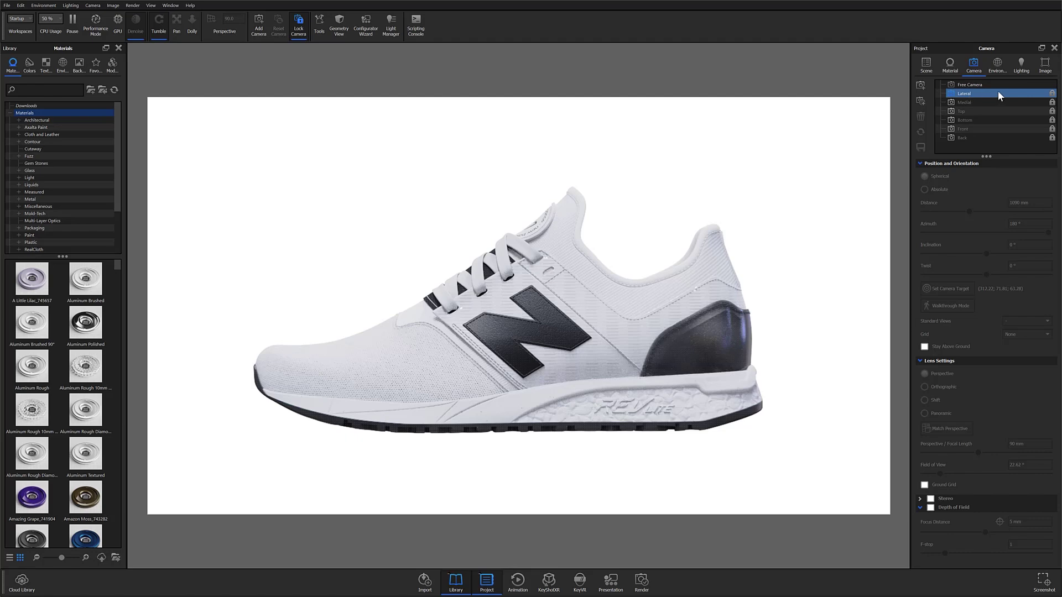
# - Switch to the Bottom camera view of the sole and bring up the Render settings
pyautogui.click(988, 121)
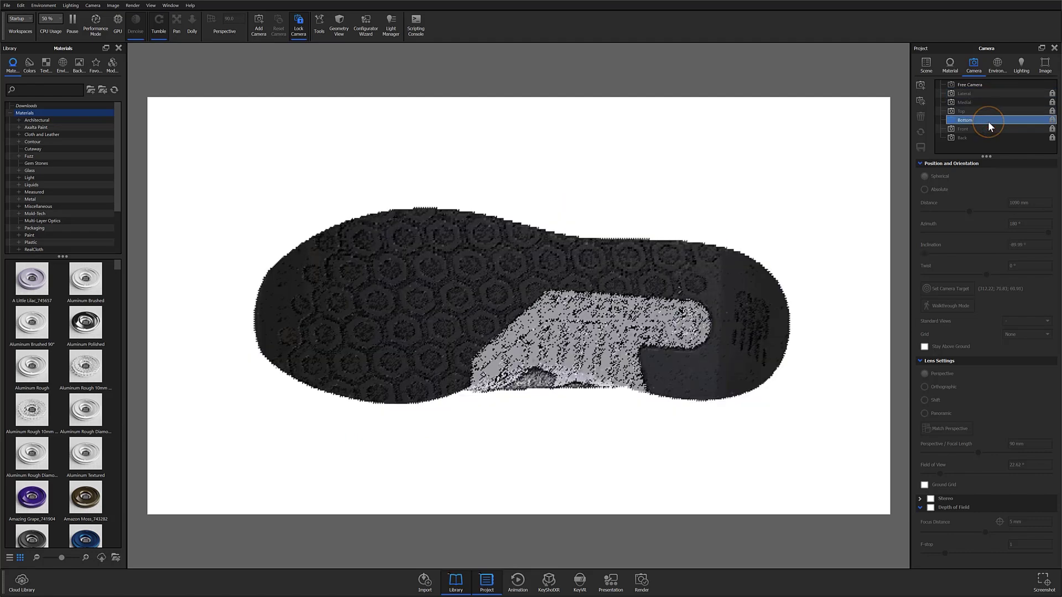
pyautogui.click(641, 581)
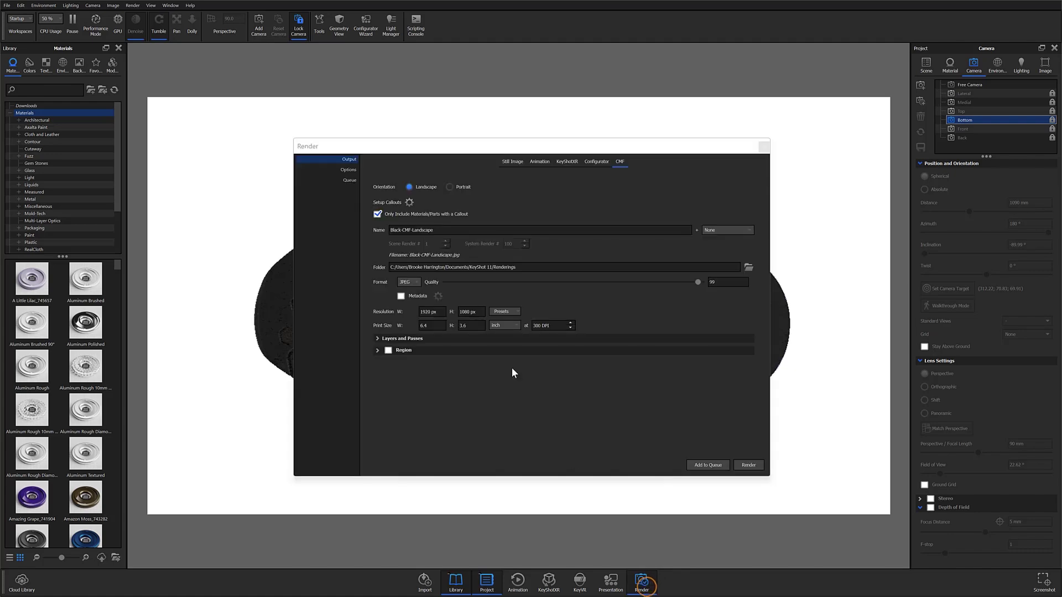
# - In Callout Options, remove the callouts from the Vamp and Upper Base parts
pyautogui.click(410, 202)
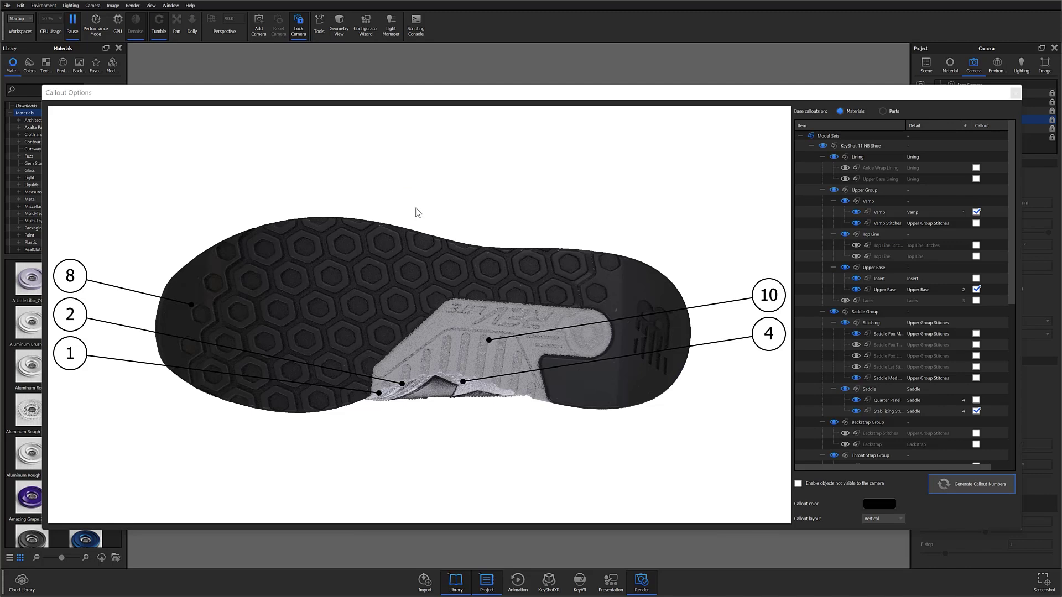
pyautogui.click(841, 203)
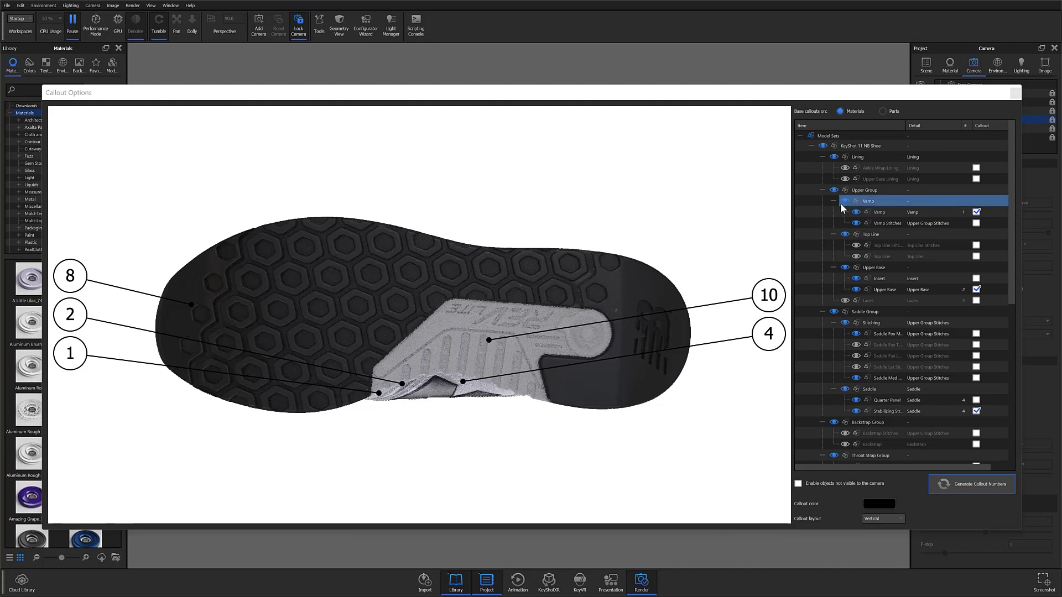
pyautogui.scroll(-1, 912, 206)
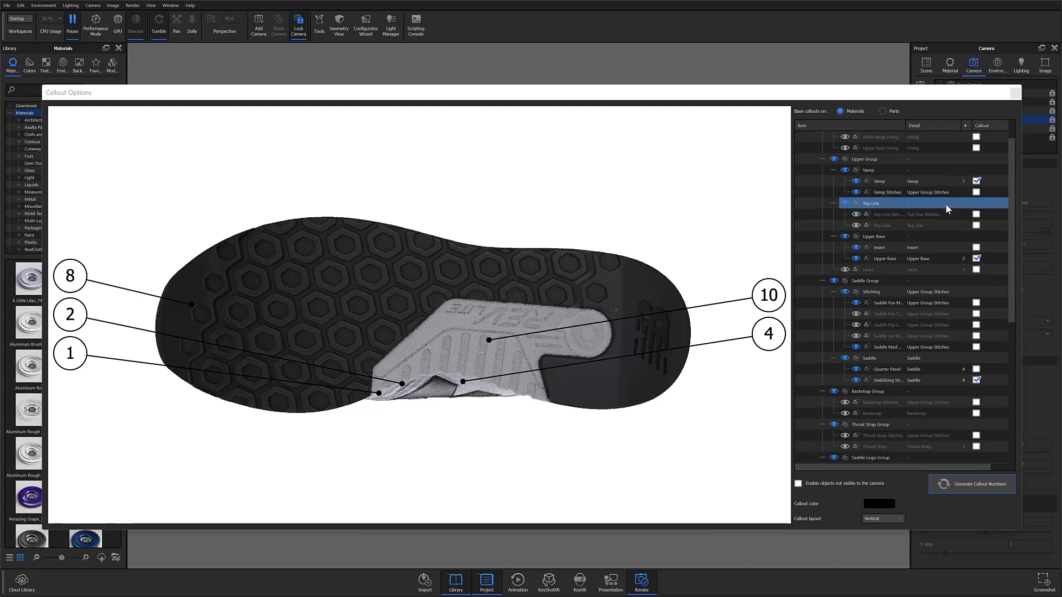
pyautogui.click(977, 179)
pyautogui.click(976, 256)
pyautogui.click(957, 258)
# - Remove the Stabilizing Strap callout and select the Outsole row to review it
pyautogui.click(957, 380)
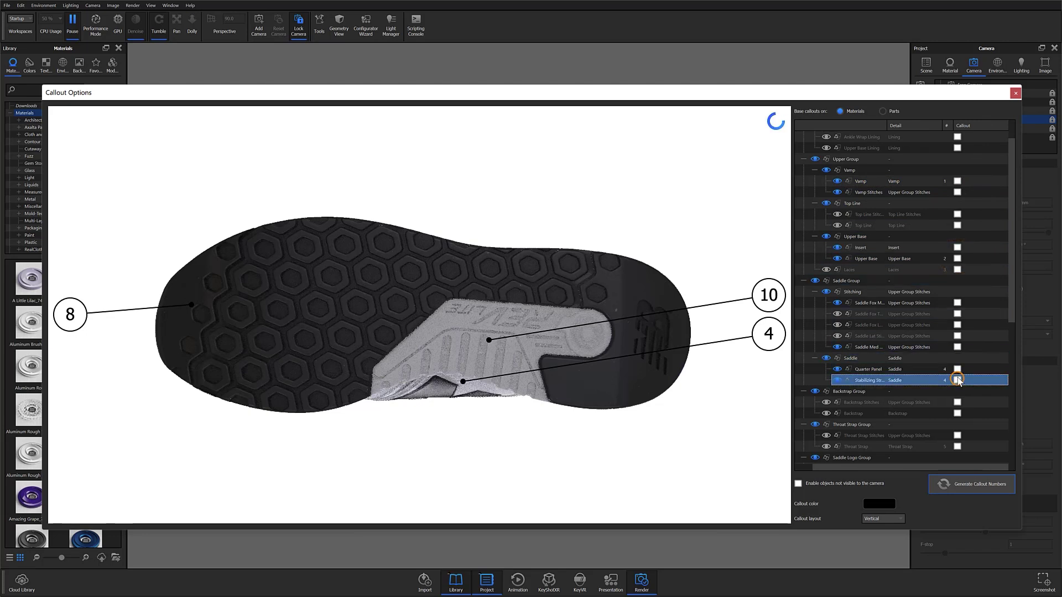
pyautogui.scroll(-6, 959, 380)
pyautogui.scroll(-2, 960, 379)
pyautogui.click(958, 403)
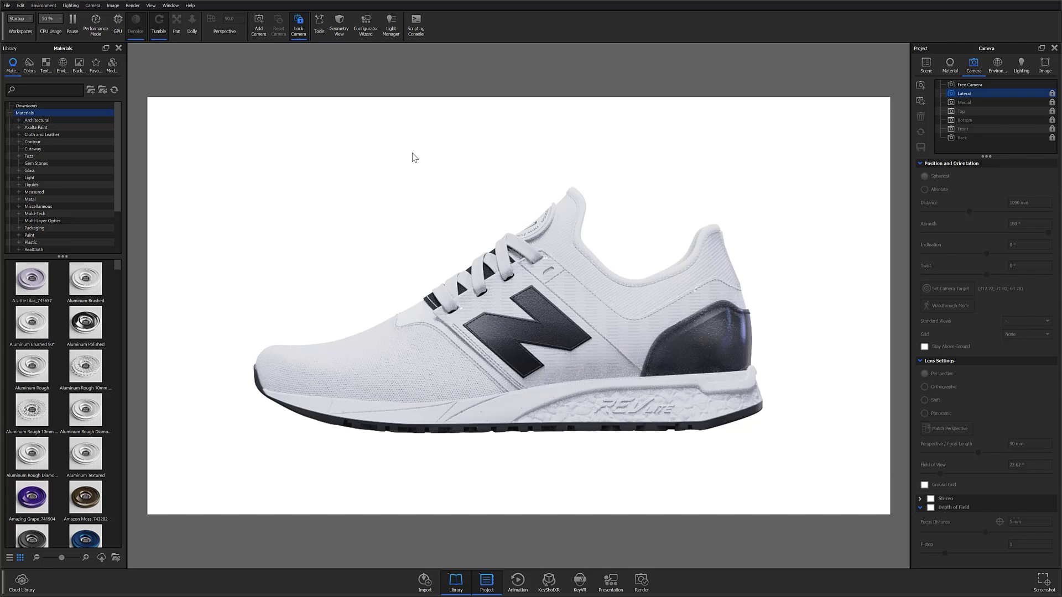
# - Apply the Lime Green material way in the Configurator Wizard and close it, deselecting the heel piece
pyautogui.click(372, 34)
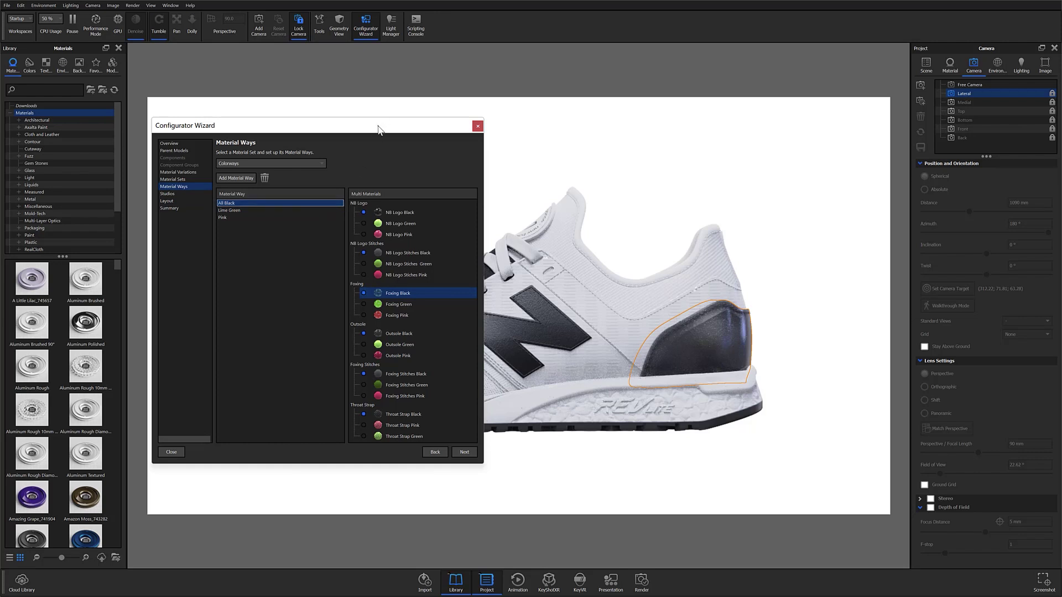
pyautogui.moveTo(375, 129); pyautogui.dragTo(326, 124)
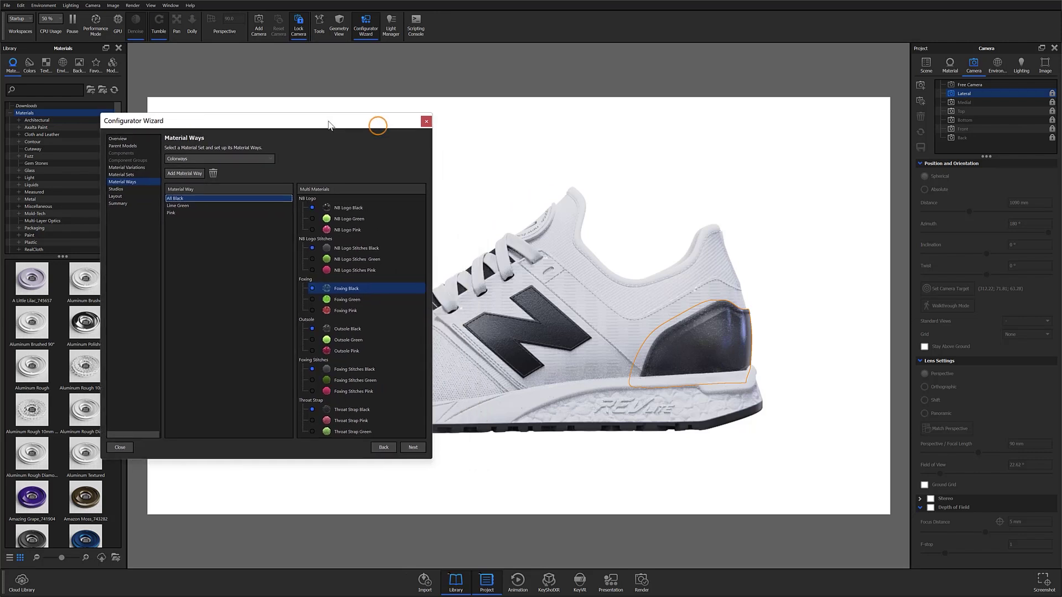
pyautogui.click(195, 205)
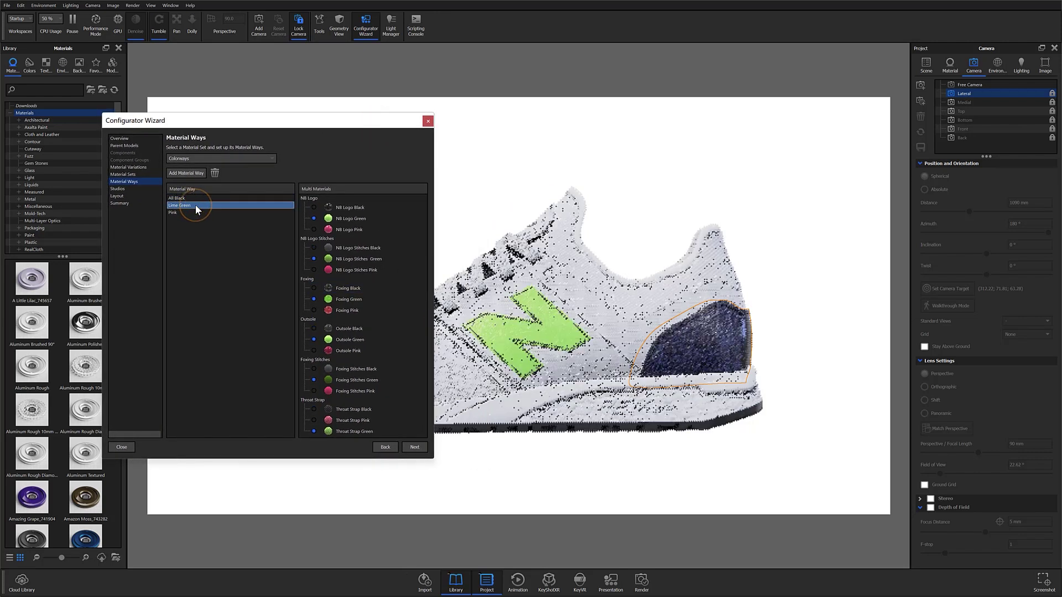
pyautogui.click(427, 121)
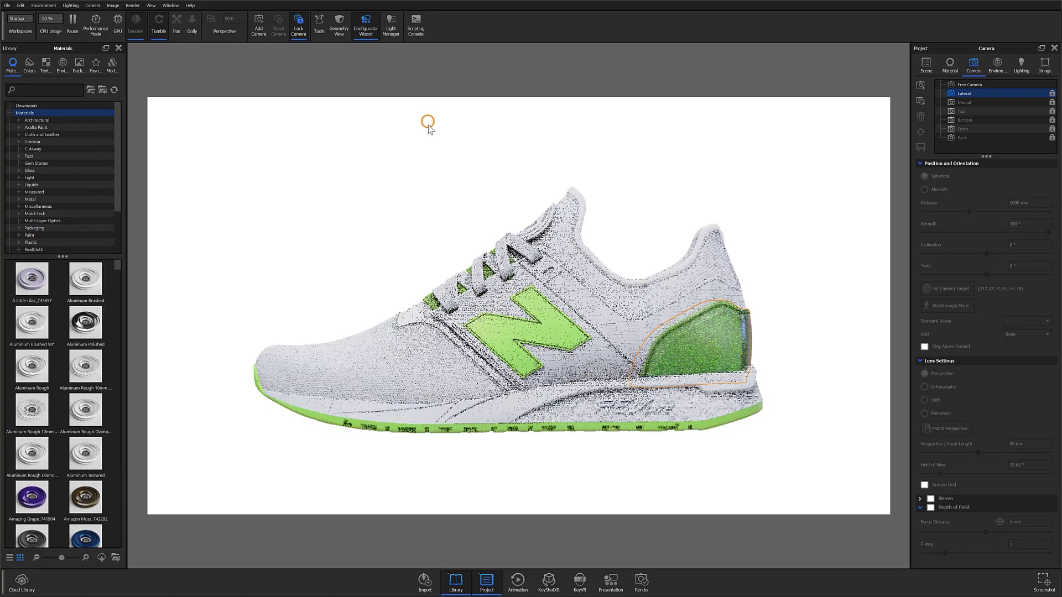
pyautogui.click(480, 171)
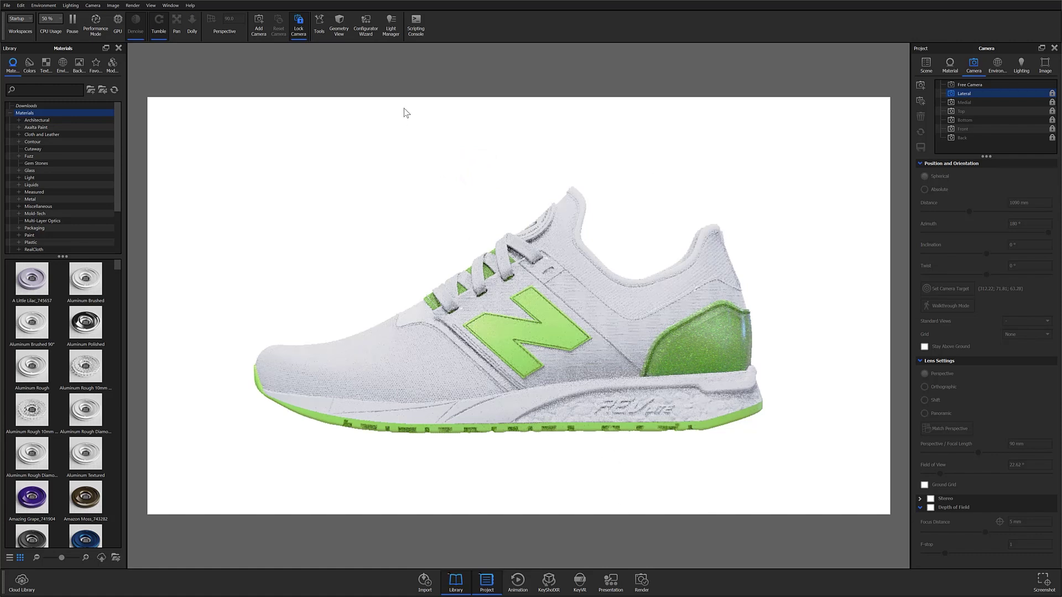
pyautogui.click(320, 34)
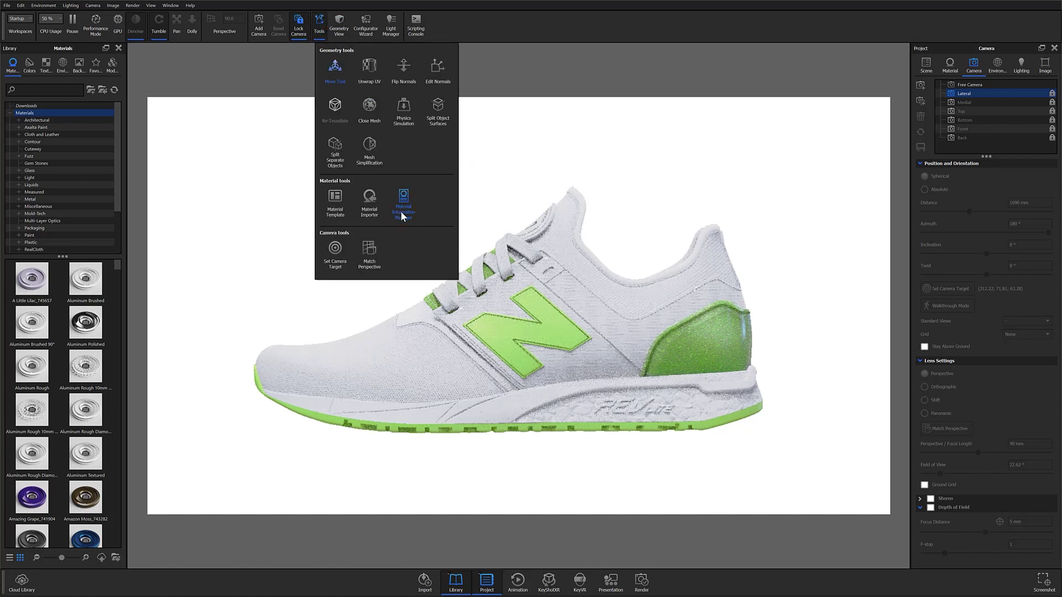
# - Inspect the project's Outsole material entries in Material Information Manager, then open render settings with Ctrl+P
pyautogui.click(400, 210)
pyautogui.click(541, 88)
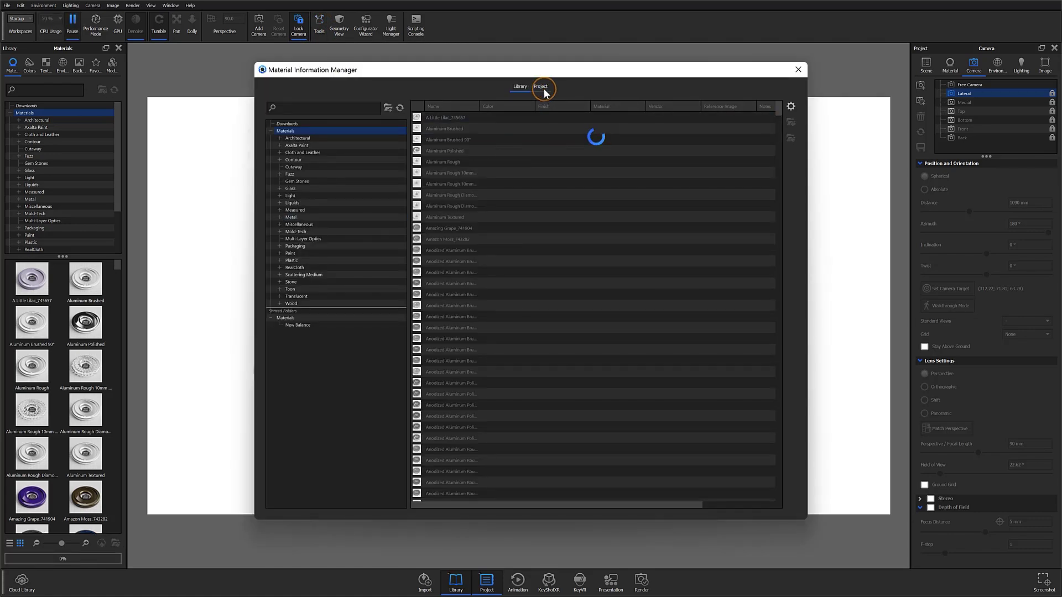
pyautogui.click(343, 129)
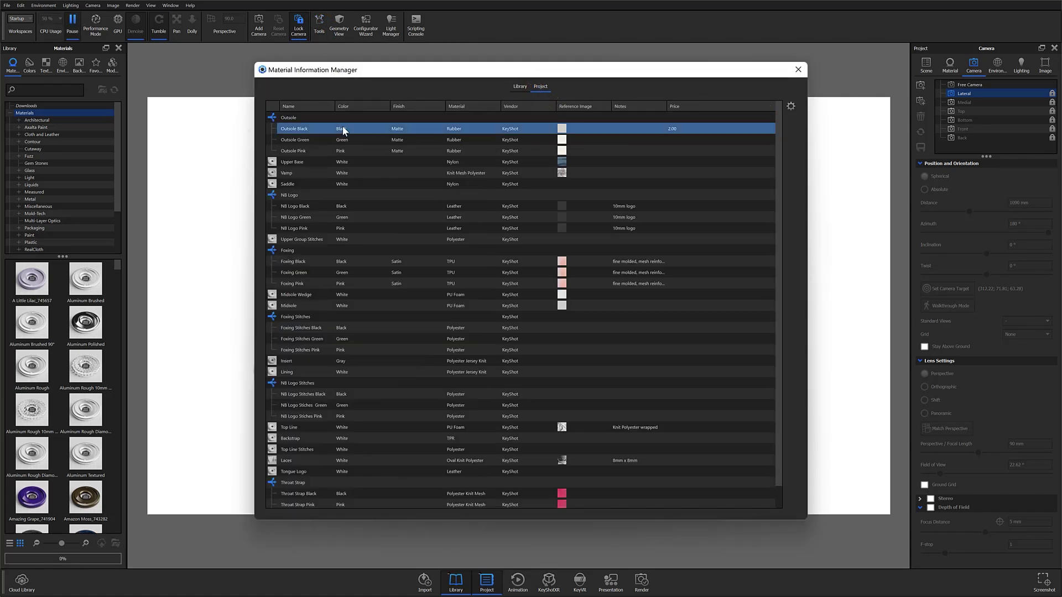
pyautogui.click(298, 141)
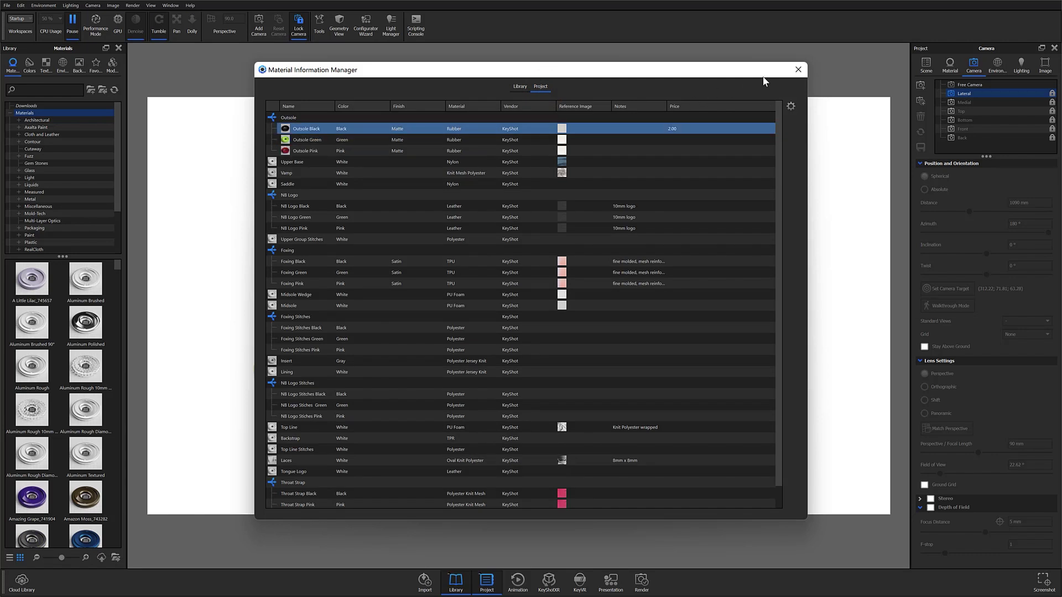
pyautogui.click(798, 70)
pyautogui.hotkey('ctrl', 'p')
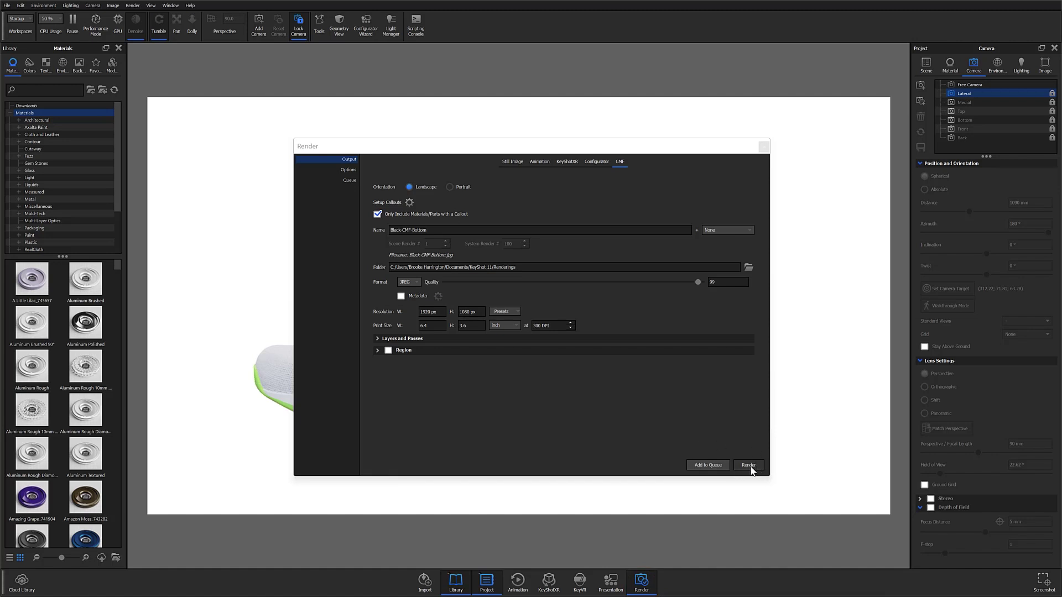
# - Render the Lime Green CMF document, switch the shoe to Pink, and render its CMF document
pyautogui.click(749, 466)
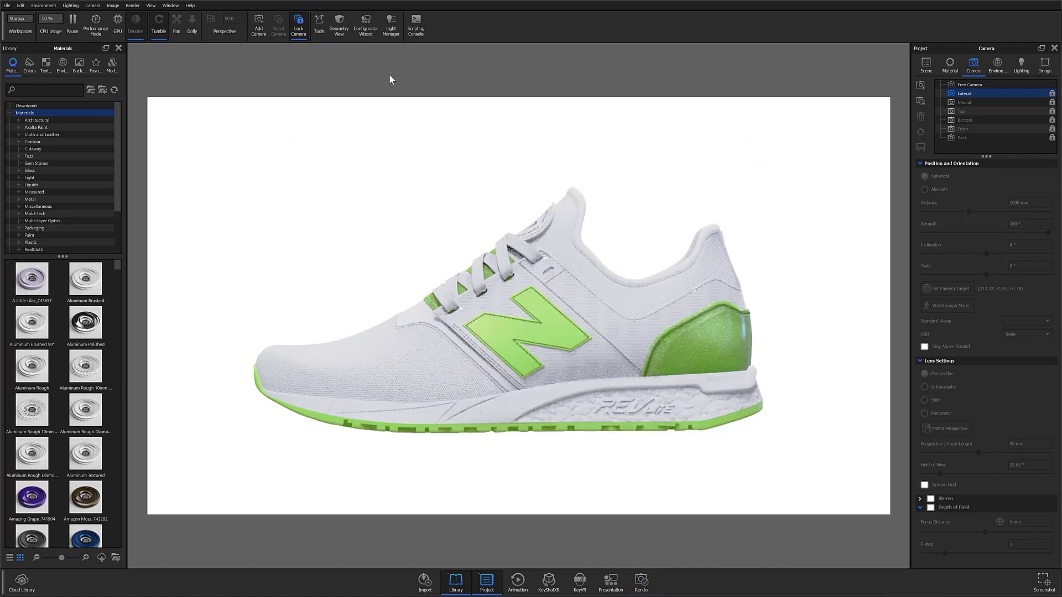
pyautogui.click(356, 33)
pyautogui.click(188, 214)
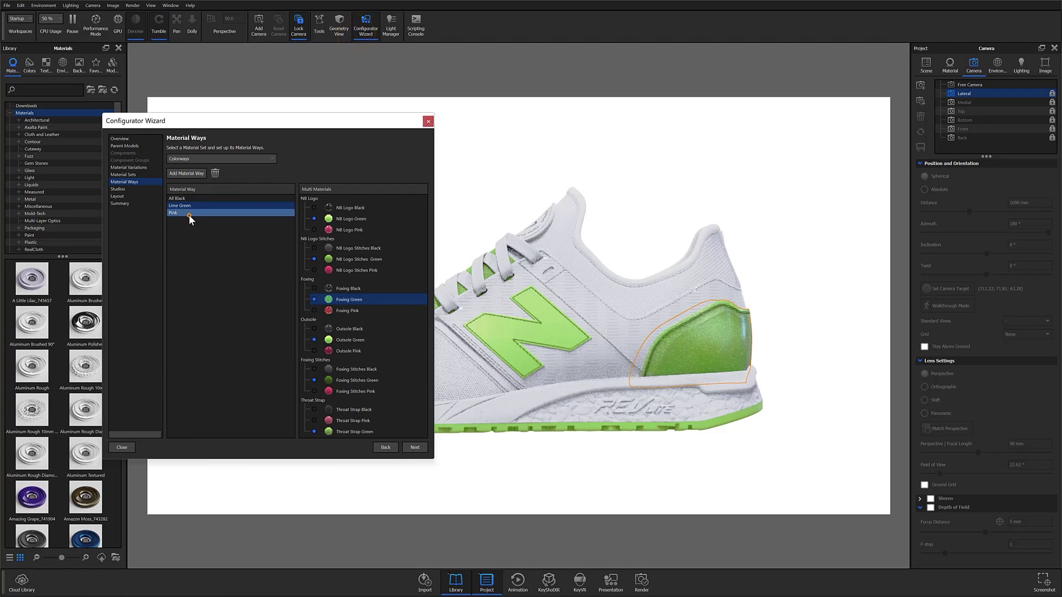
pyautogui.click(428, 123)
pyautogui.click(642, 581)
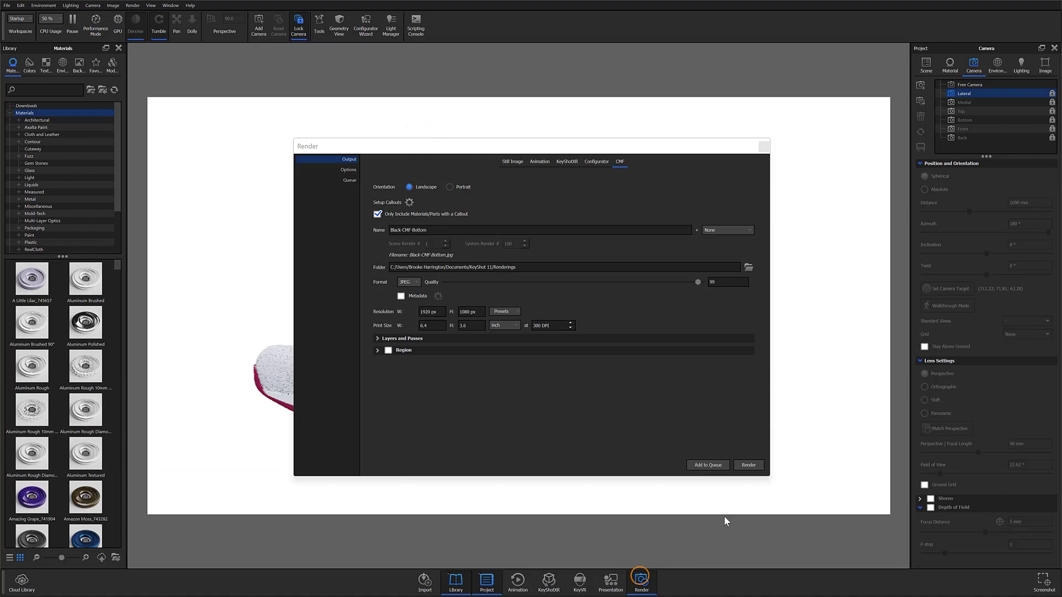
pyautogui.click(748, 465)
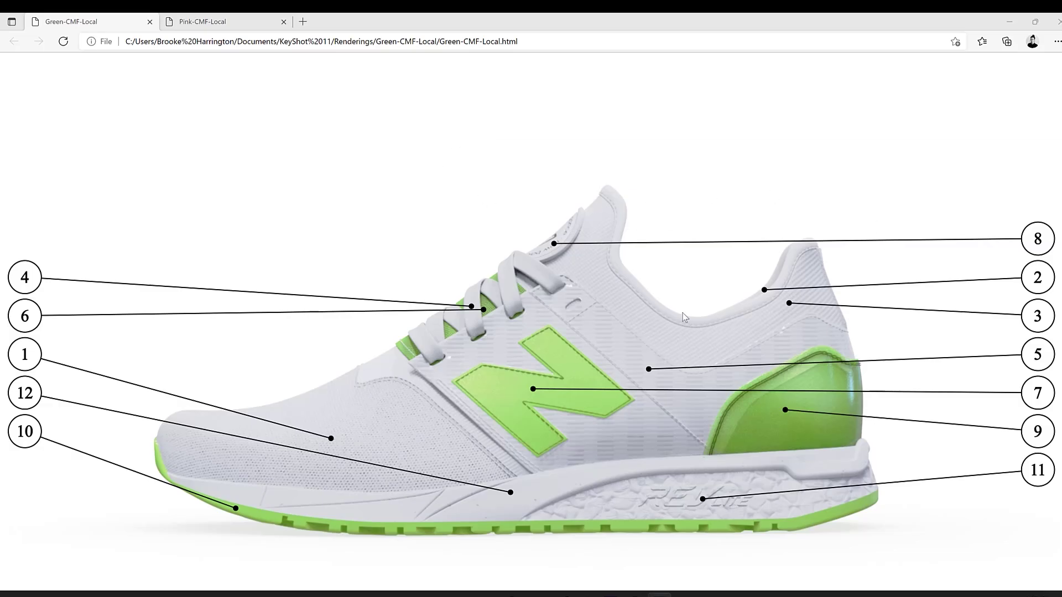
# - On Green-CMF-Local, check the green foxing and outsole colours in table rows 9 and 10
pyautogui.scroll(-15, 556, 178)
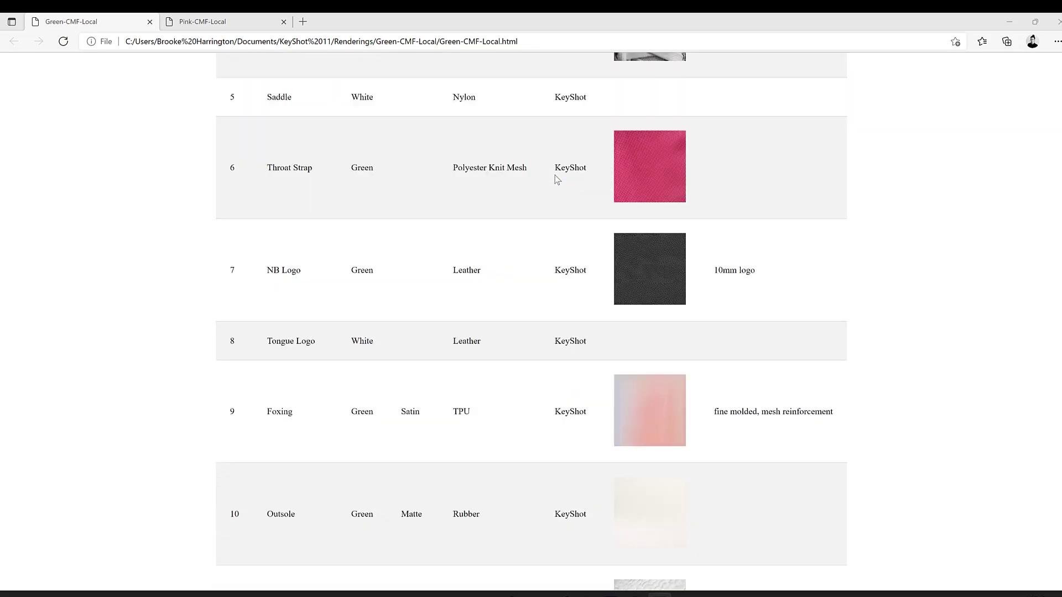
pyautogui.scroll(-2, 557, 179)
pyautogui.doubleClick(353, 309)
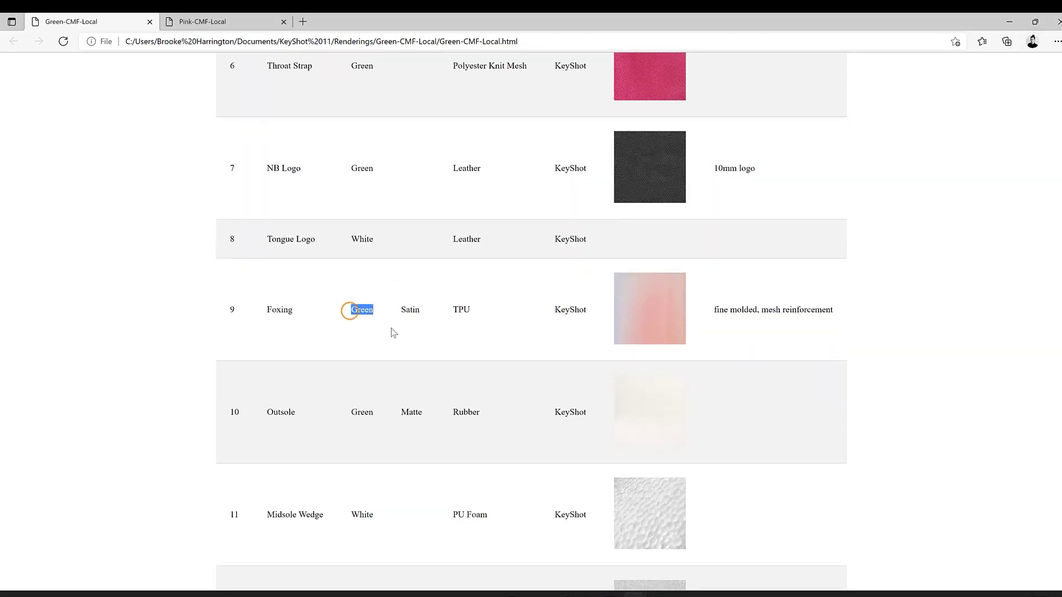
pyautogui.doubleClick(353, 412)
# - On Pink-CMF-Local, check the pink foxing and outsole colours in rows 9 and 10
pyautogui.hotkey('ctrl', 'Tab')
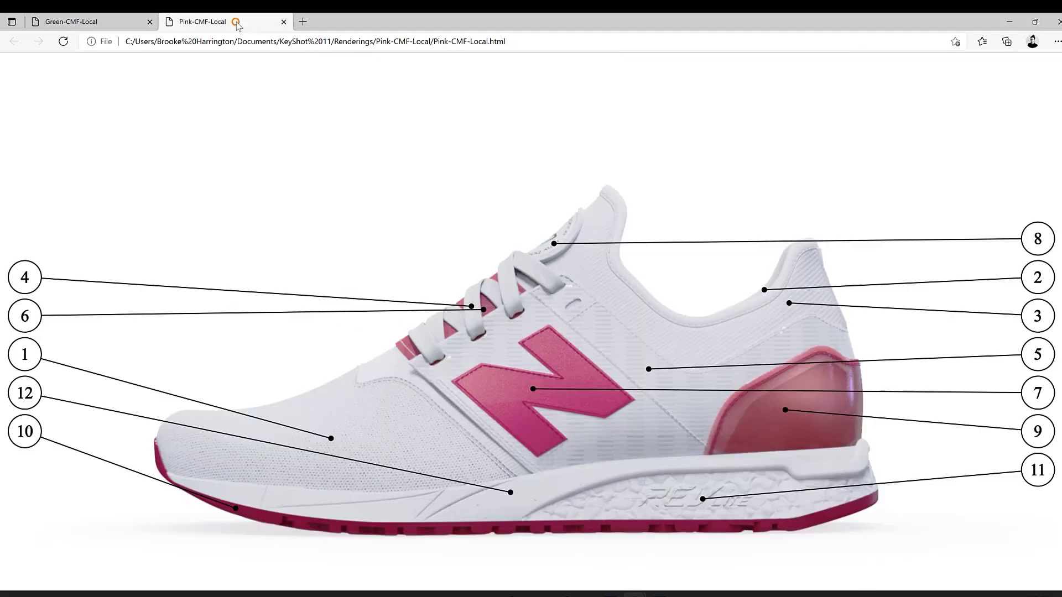
pyautogui.scroll(-9, 502, 219)
pyautogui.scroll(-11, 502, 219)
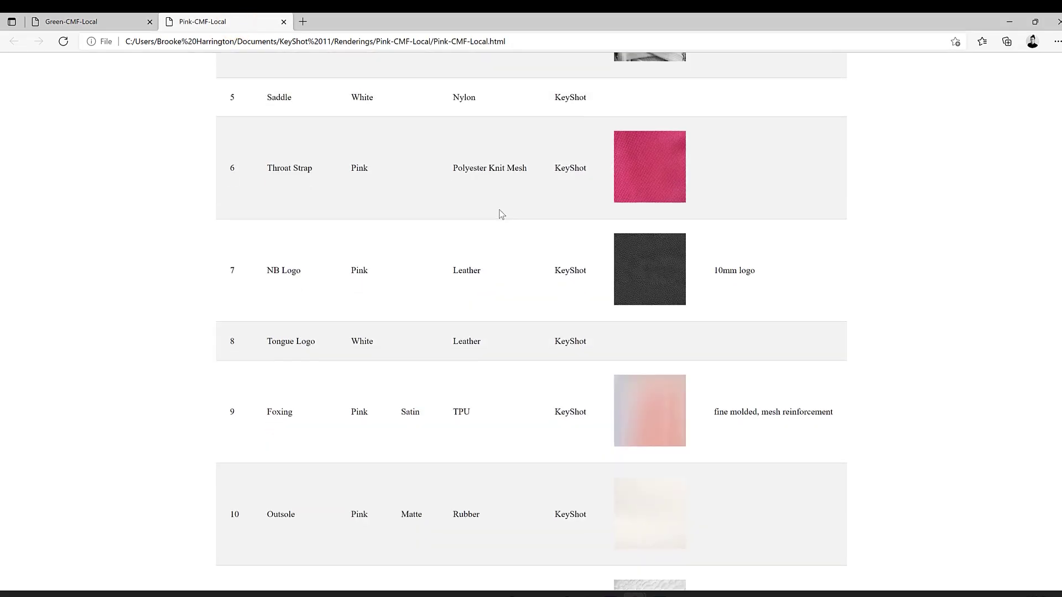
pyautogui.doubleClick(352, 390)
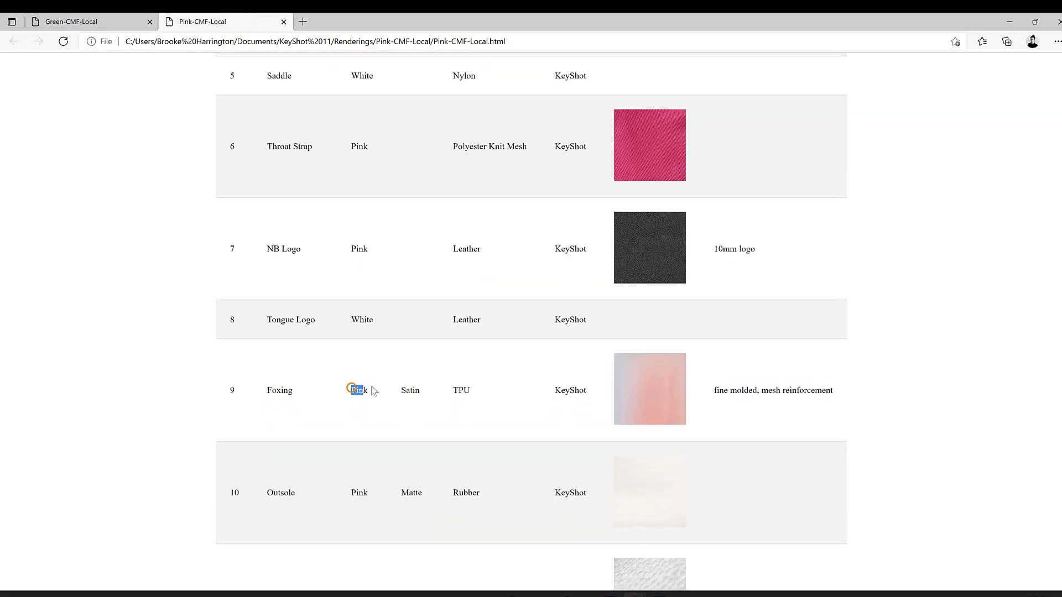
pyautogui.doubleClick(354, 493)
pyautogui.scroll(20, 540, 462)
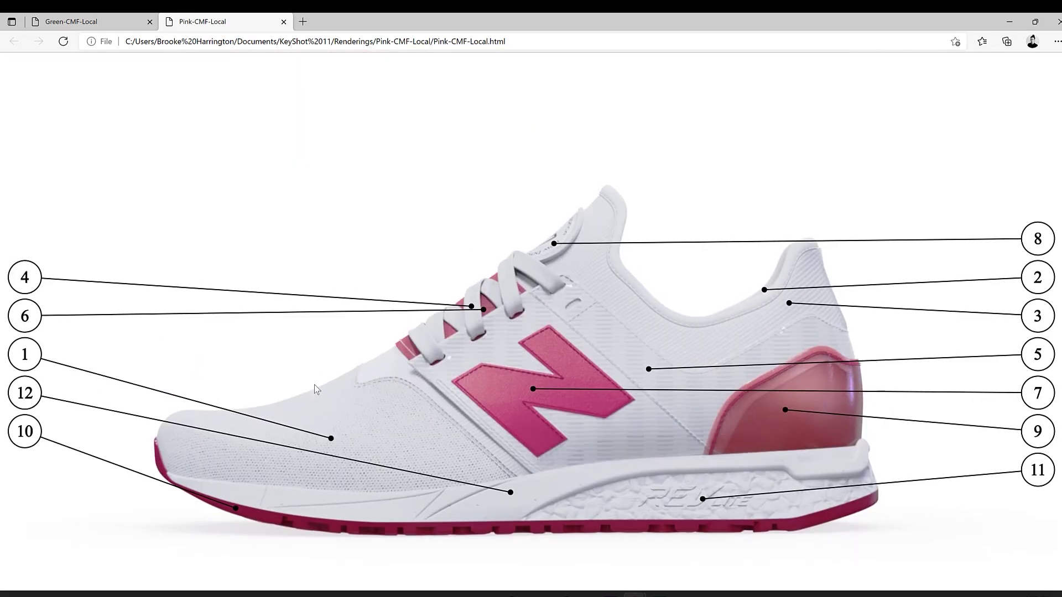
# - Flip back to the green page, then finish on the Pink-CMF-Local tab
pyautogui.click(71, 21)
pyautogui.scroll(1, 437, 256)
pyautogui.scroll(20, 434, 256)
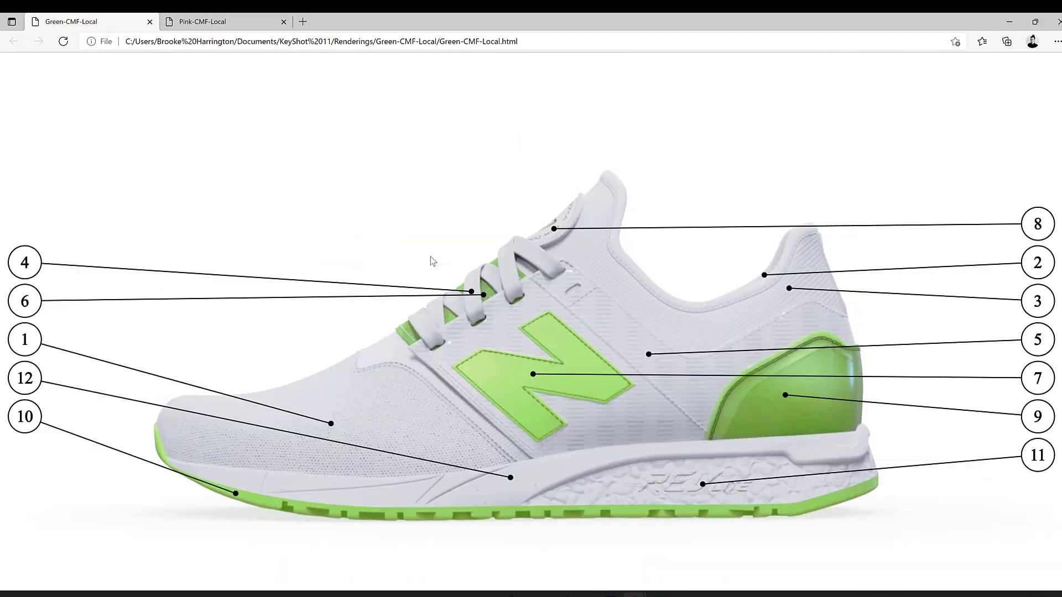
pyautogui.click(220, 22)
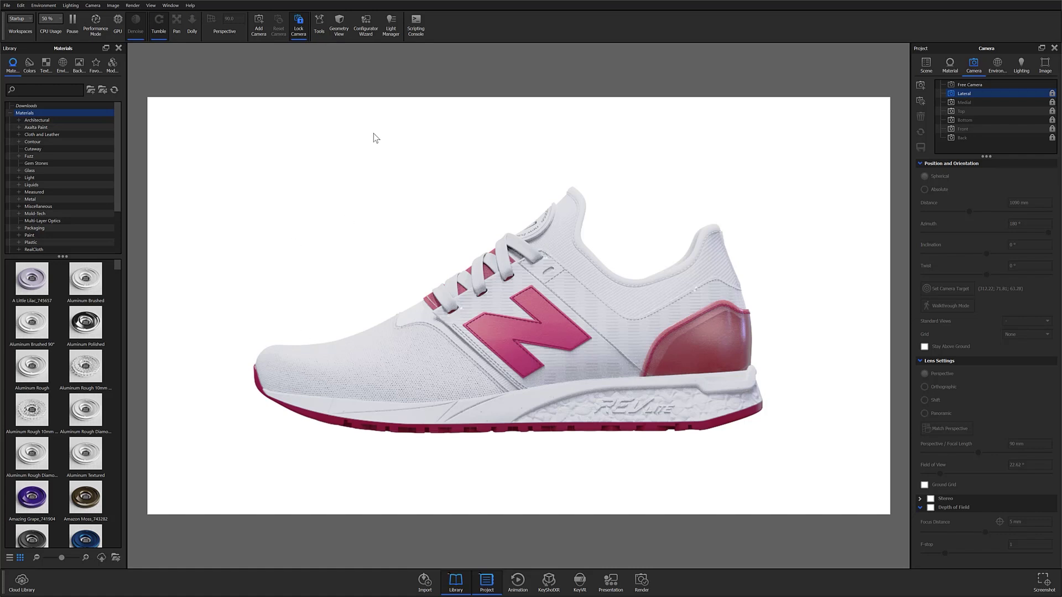
# - Pick the All Black material way in the Configurator Wizard and close it
pyautogui.click(373, 37)
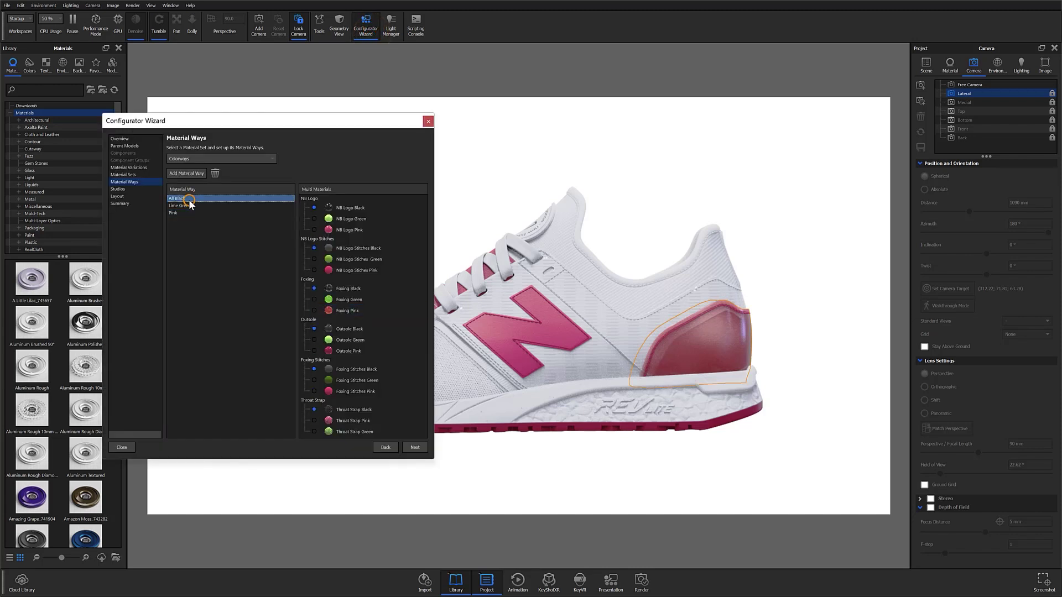
pyautogui.click(427, 121)
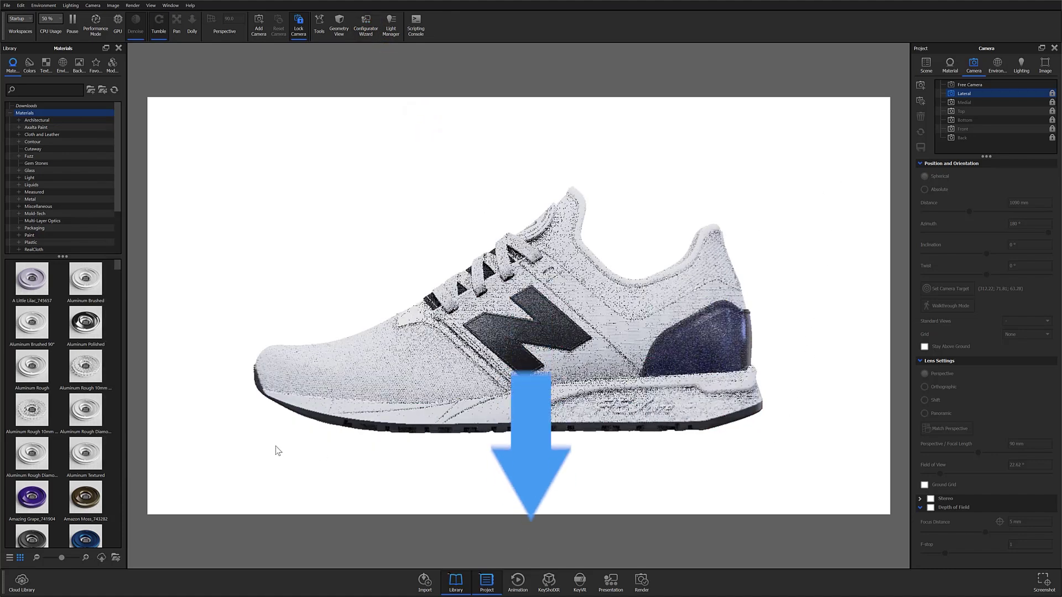